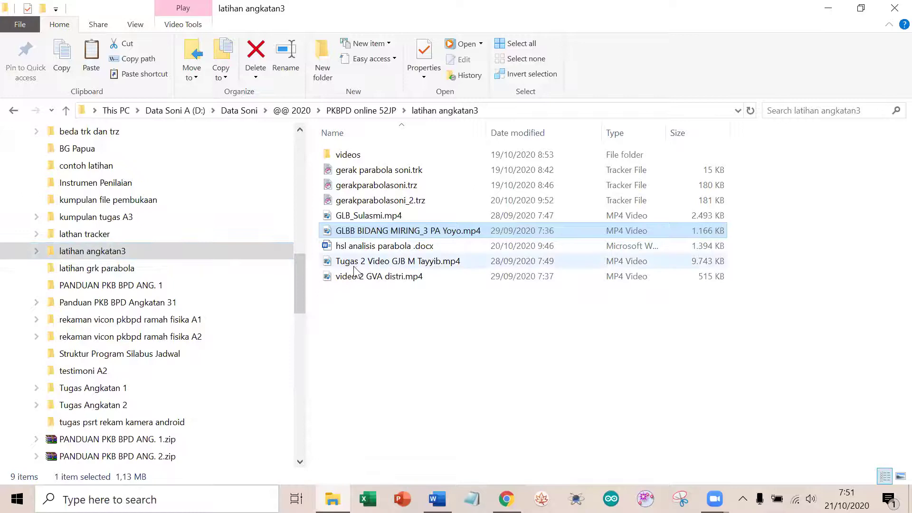
left_click(373, 217)
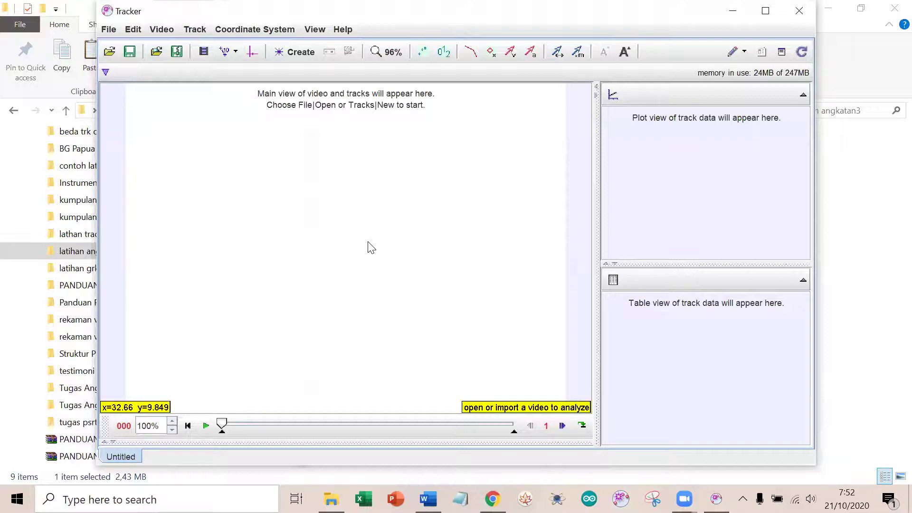
left_click(105, 72)
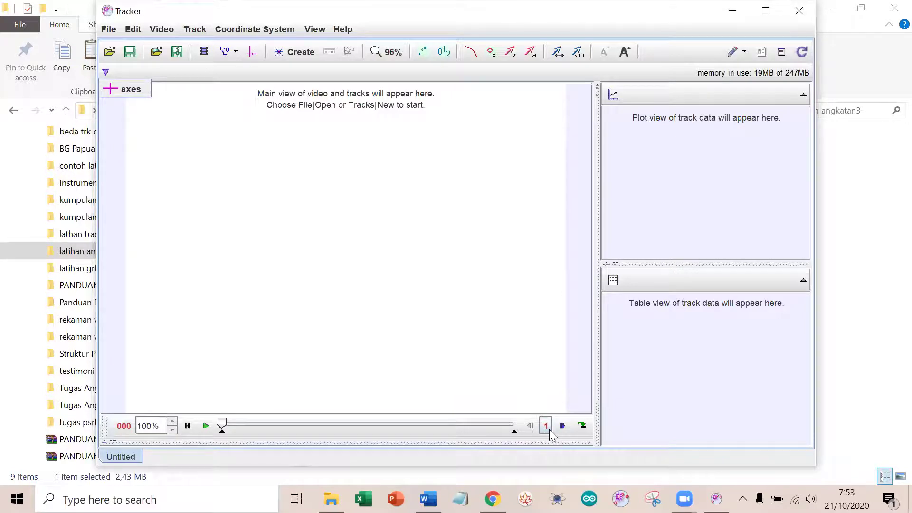
- Open the video GLB_Sulasmi.mp4 from D:\Data Soni\@@ 2020\PKBPD online 52JP\latihan angkatan3
left_click(109, 52)
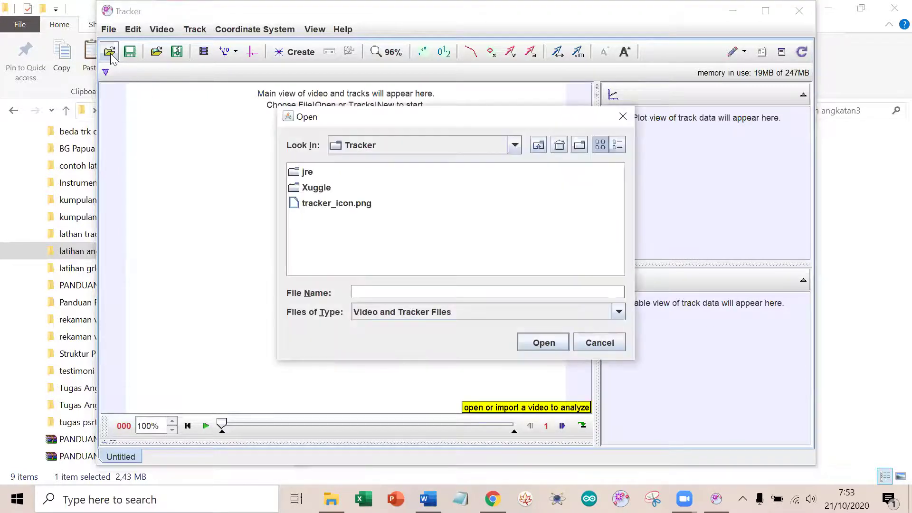
left_click(514, 150)
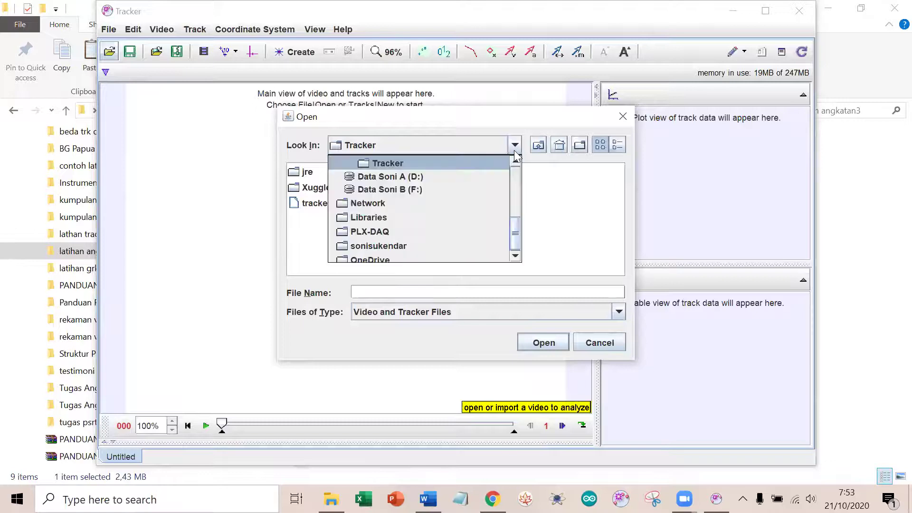
left_click(394, 176)
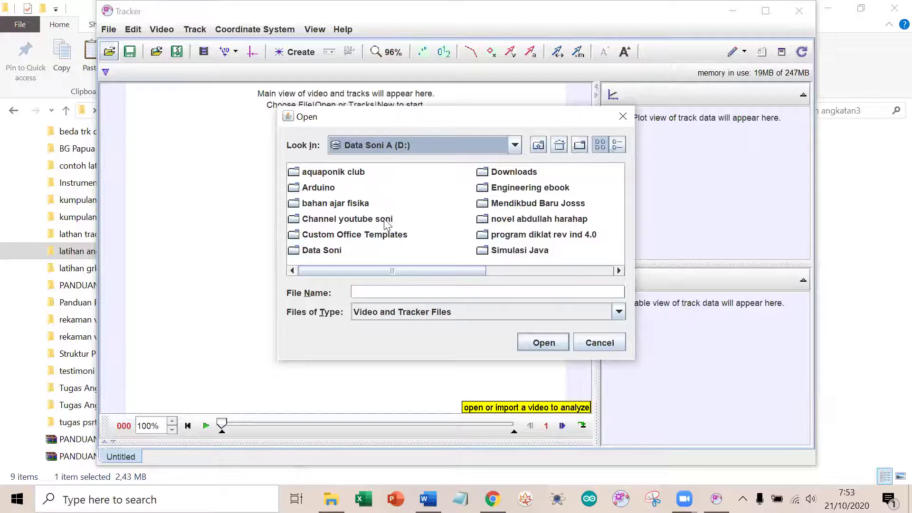
left_click(327, 252)
double_click(327, 253)
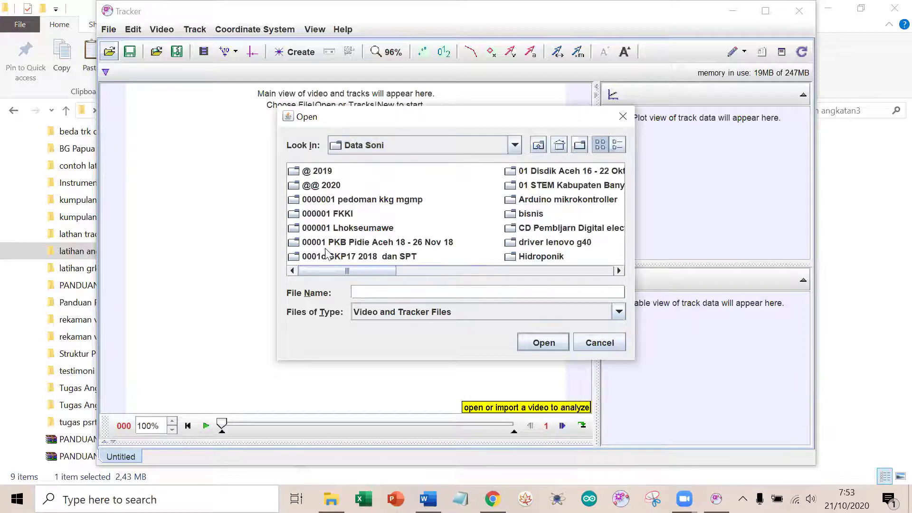
left_click(326, 187)
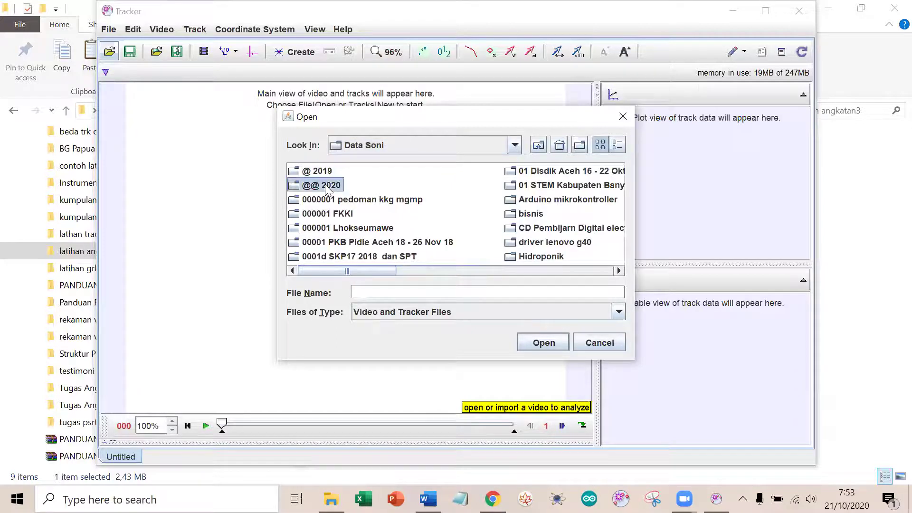
double_click(327, 186)
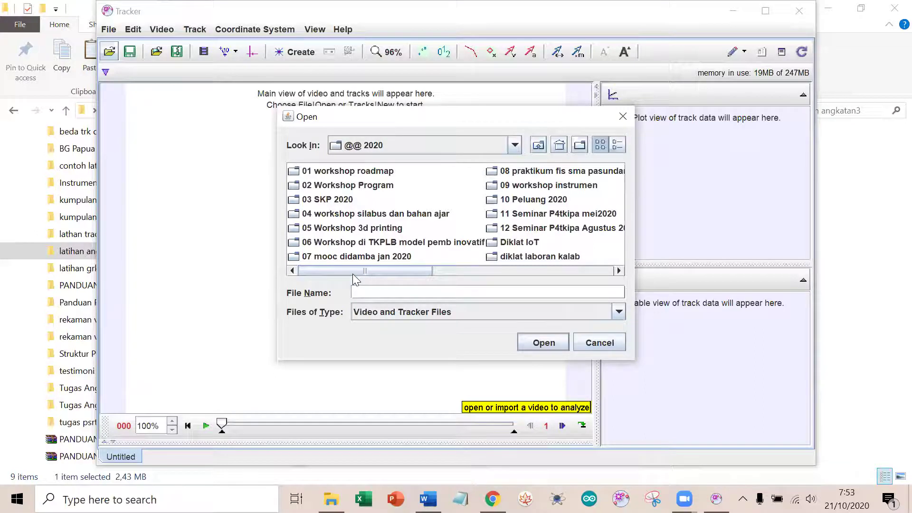
left_click_drag(423, 270, 495, 276)
double_click(547, 198)
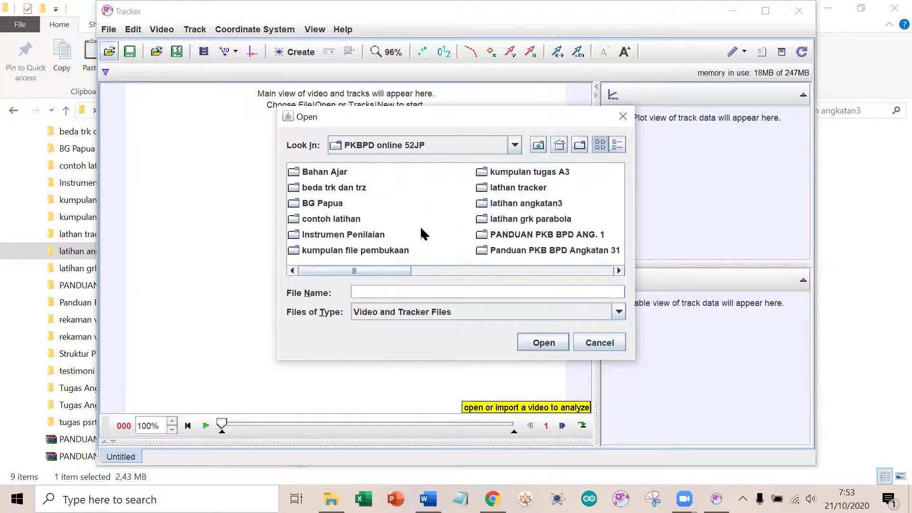
double_click(502, 204)
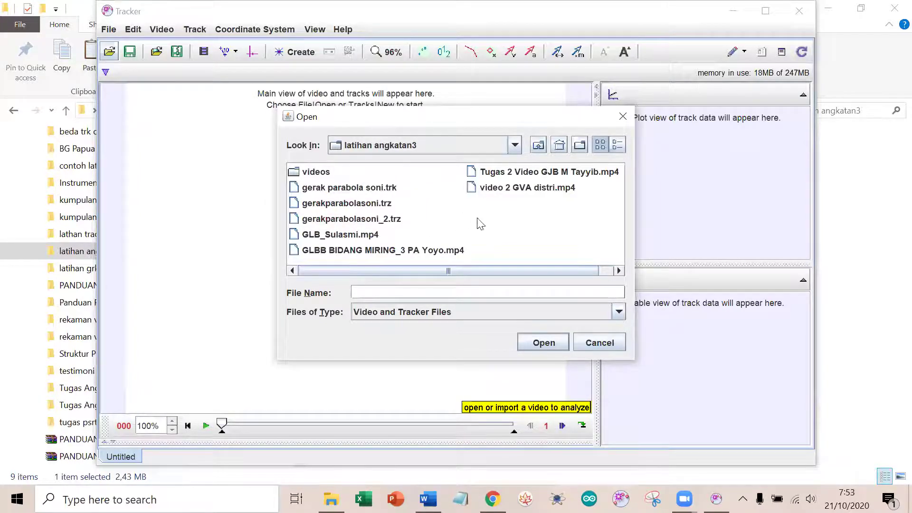
left_click(346, 235)
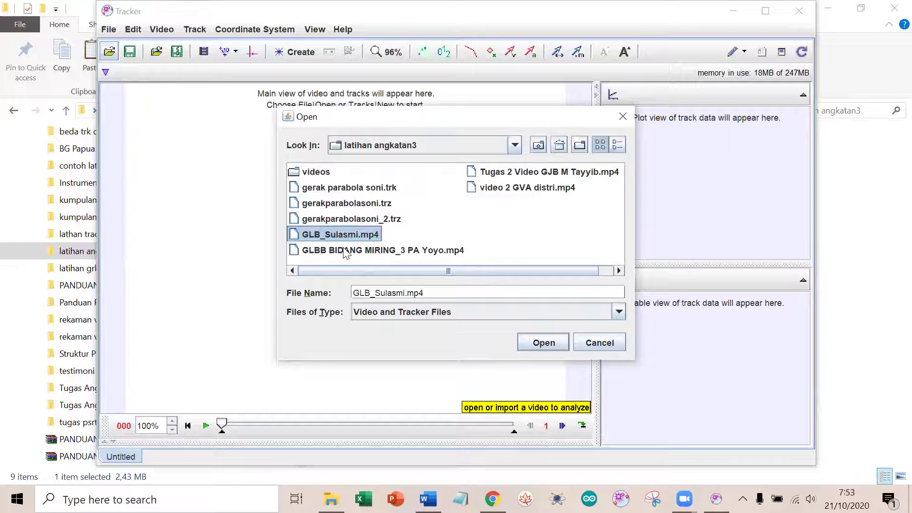
left_click(549, 345)
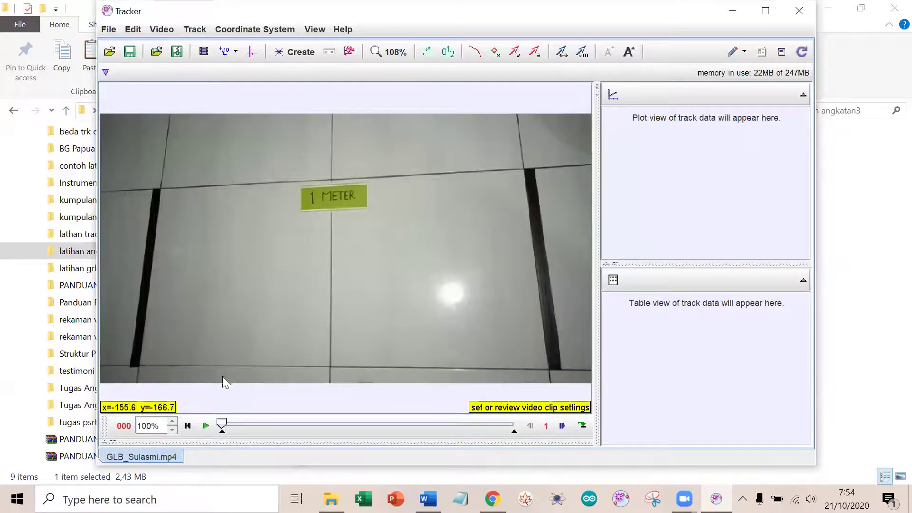
- Play the opened video through and return it to the first frame
left_click(206, 425)
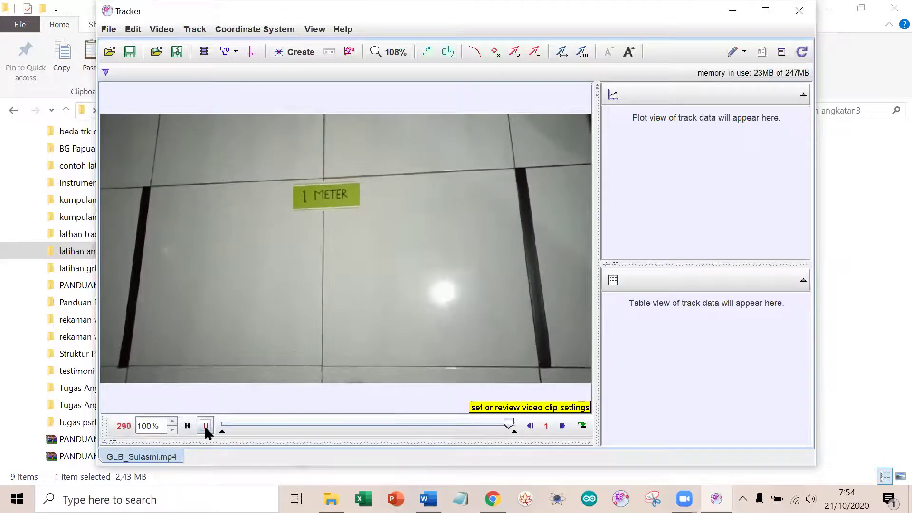
left_click(188, 426)
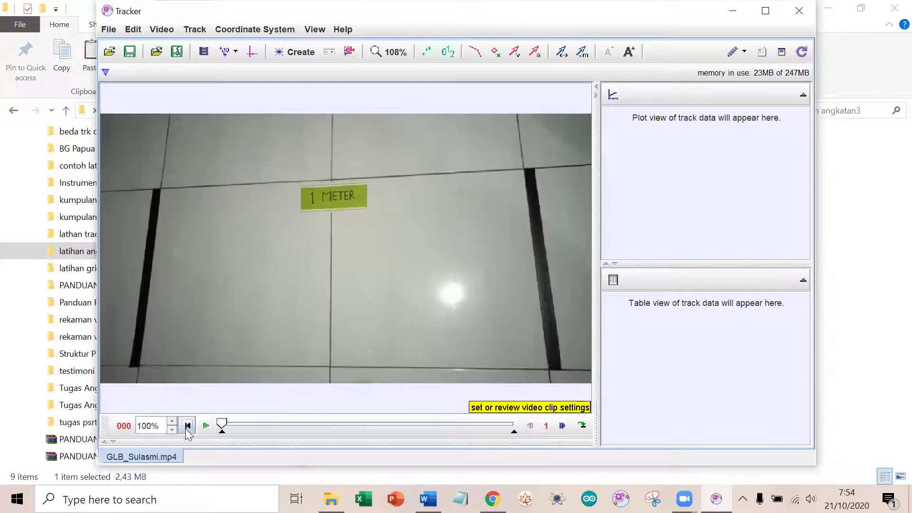
- Add a Rotate filter to the video with the rotation set to -90°
right_click(291, 233)
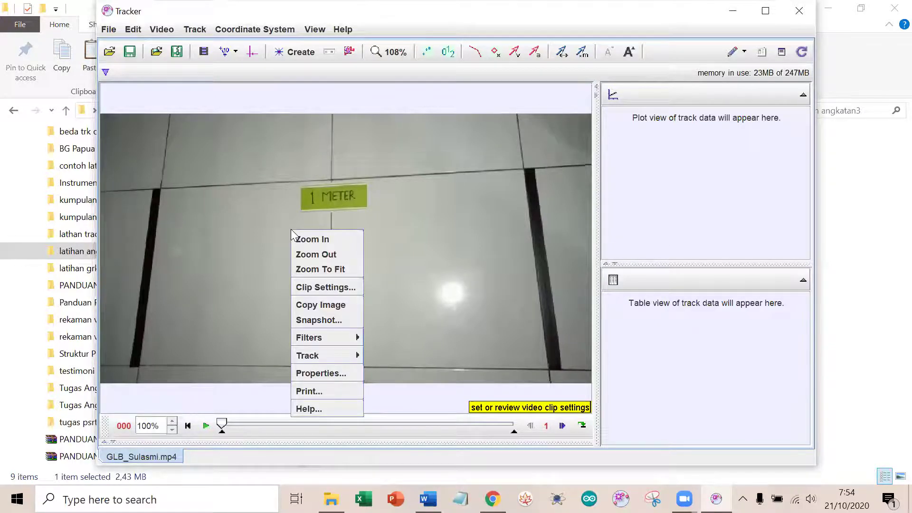
mouse_move(320, 337)
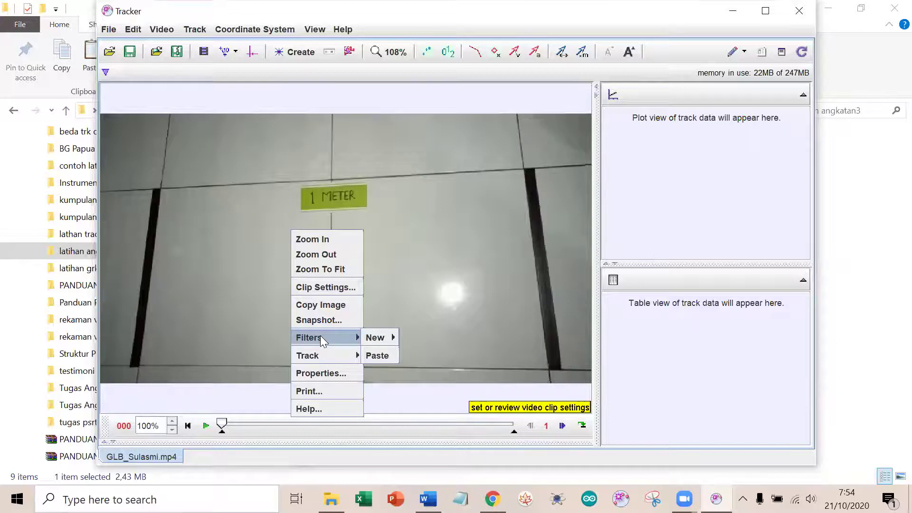
mouse_move(378, 339)
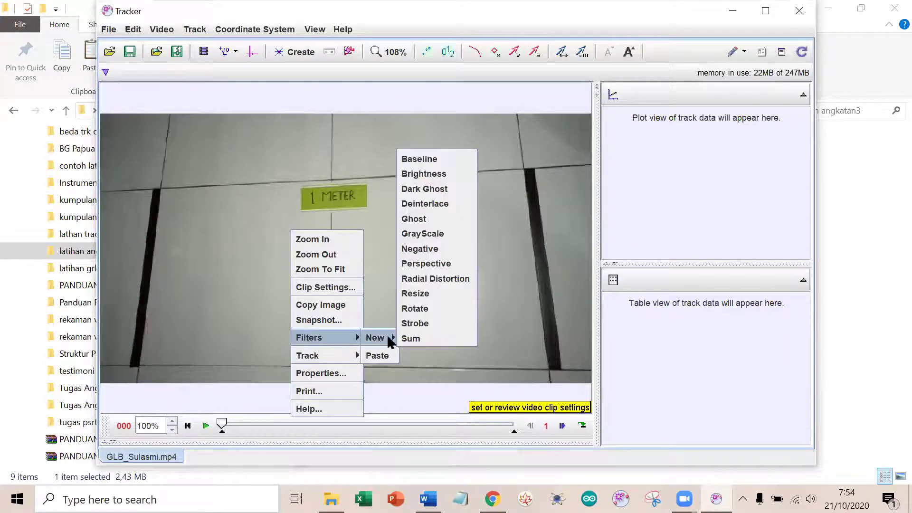
left_click(431, 308)
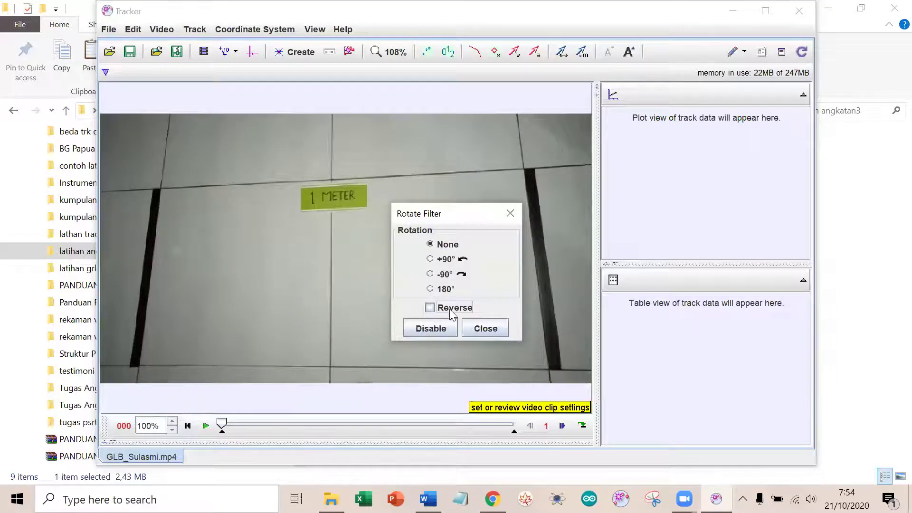
left_click(430, 275)
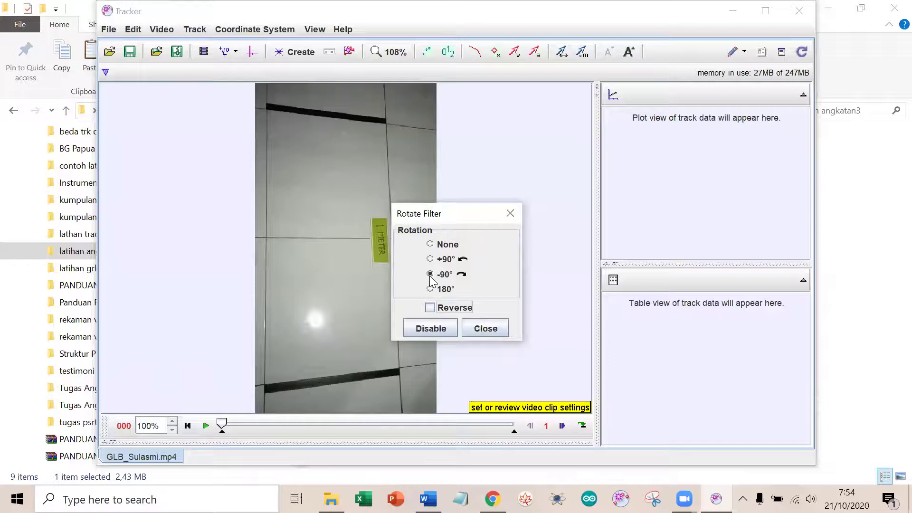
left_click(492, 331)
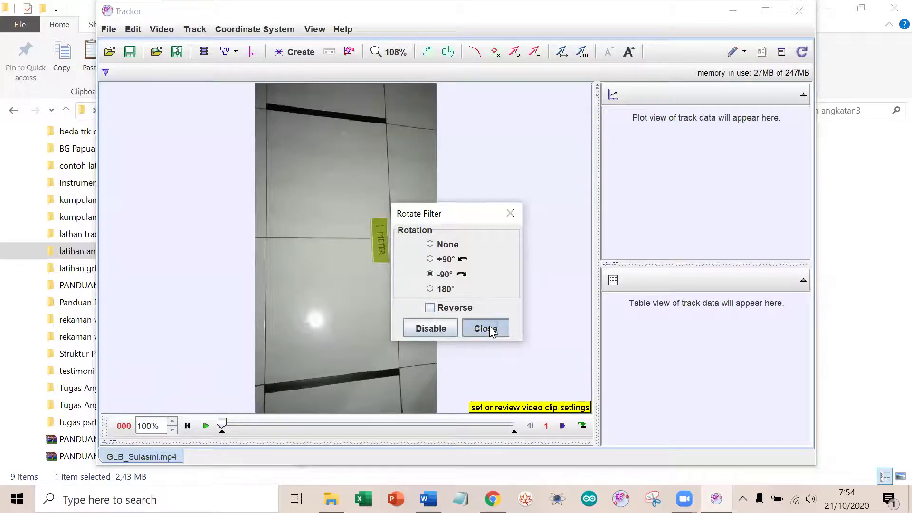
- Disable the video's Rotate filter without deleting it
right_click(366, 236)
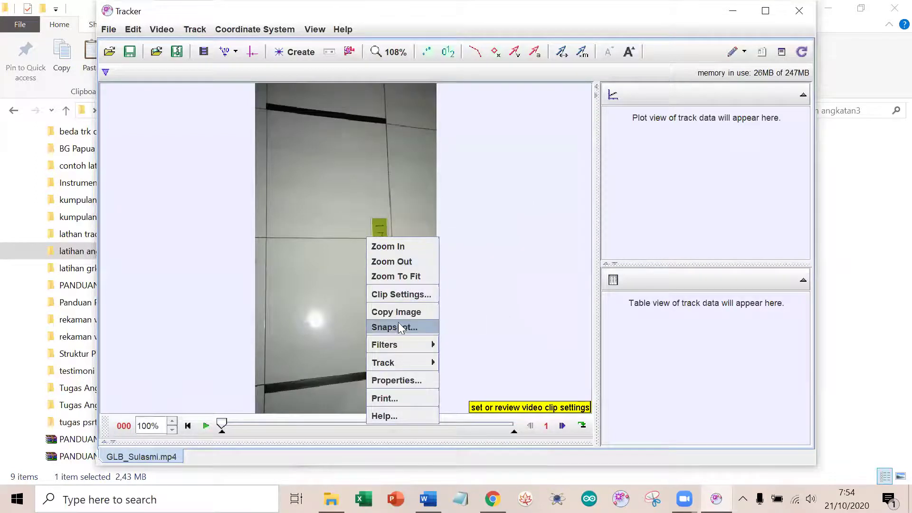
mouse_move(428, 345)
mouse_move(456, 364)
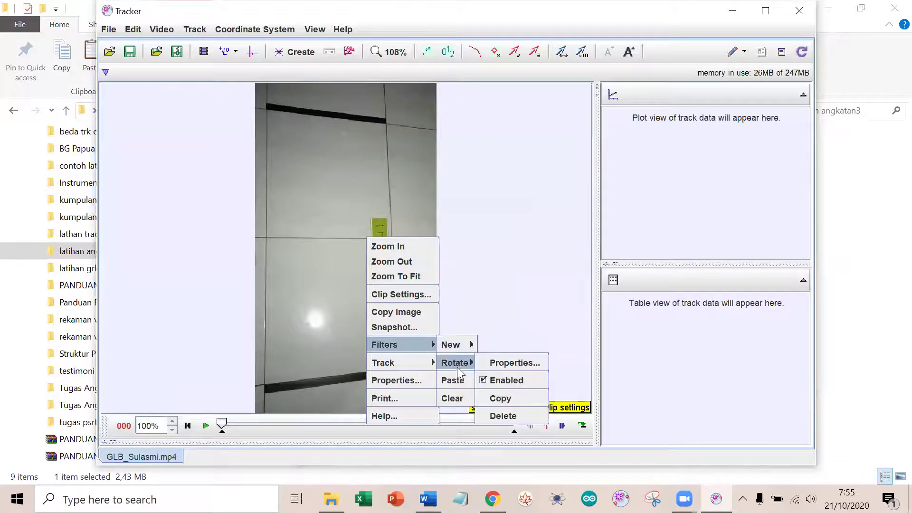
left_click(504, 381)
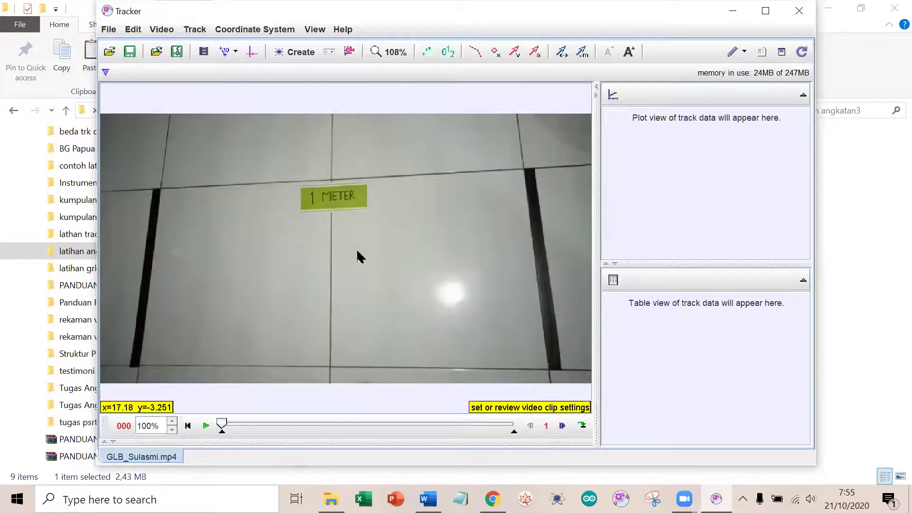
- Re-enable the existing Rotate filter on the video
right_click(294, 237)
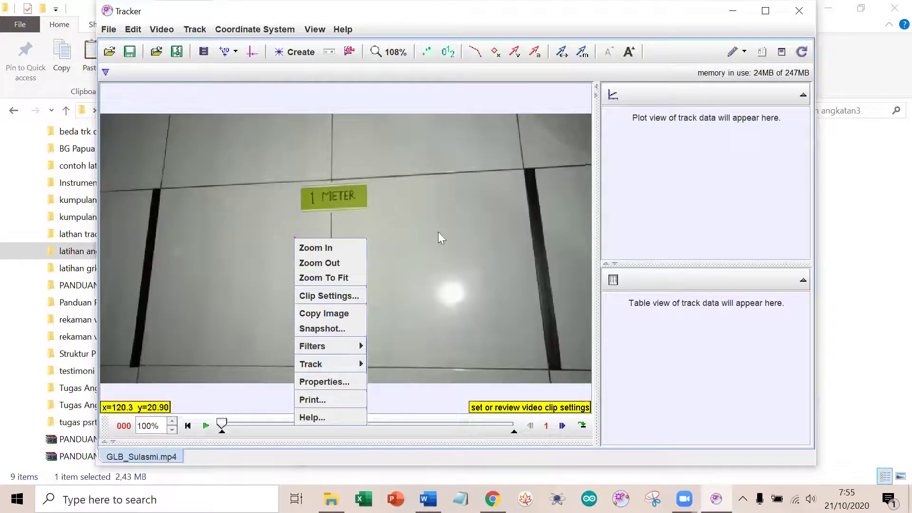
mouse_move(333, 344)
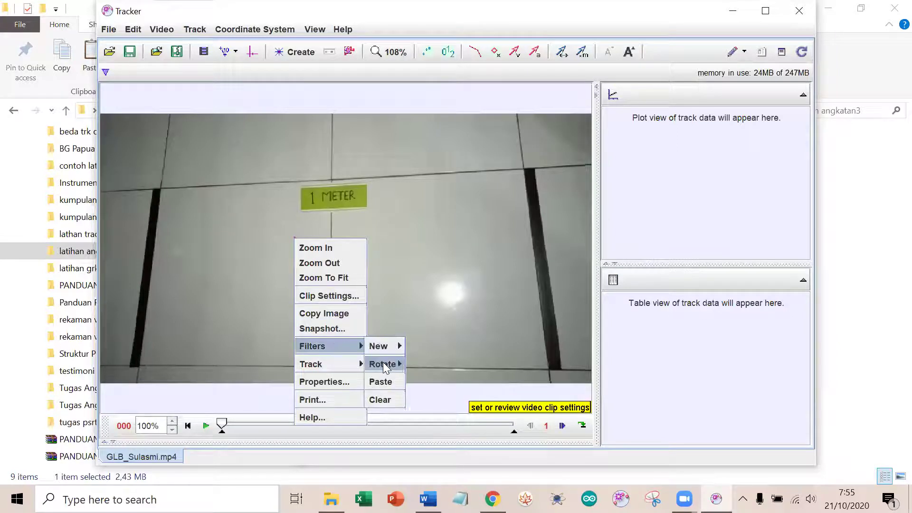
mouse_move(382, 362)
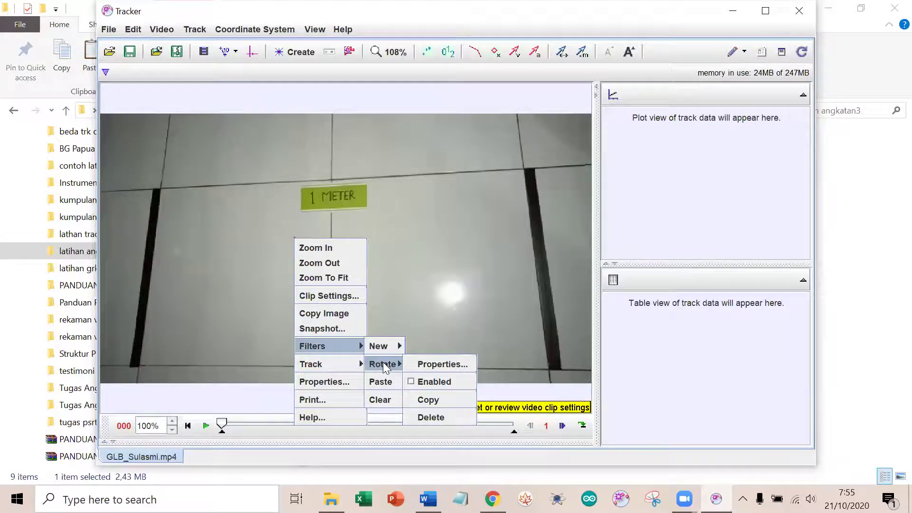
left_click(437, 380)
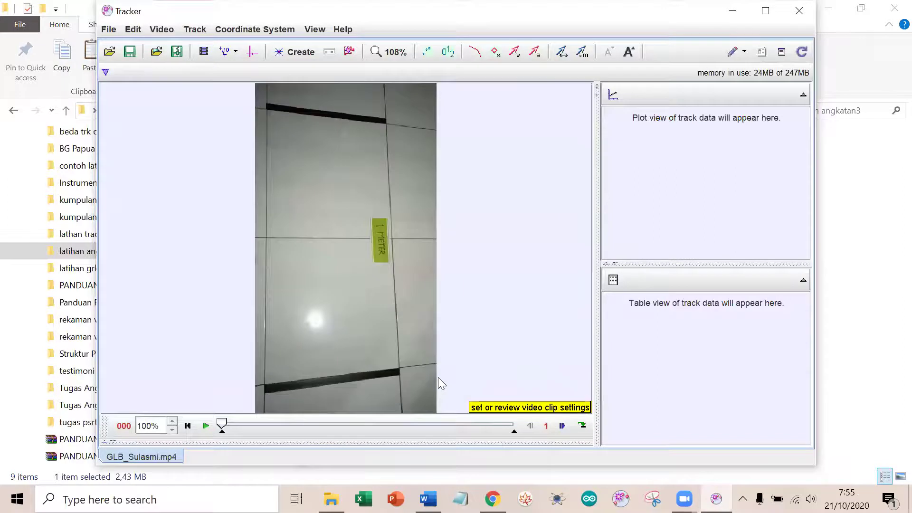
- Turn the Rotate filter off again to restore the video's original landscape orientation
right_click(317, 166)
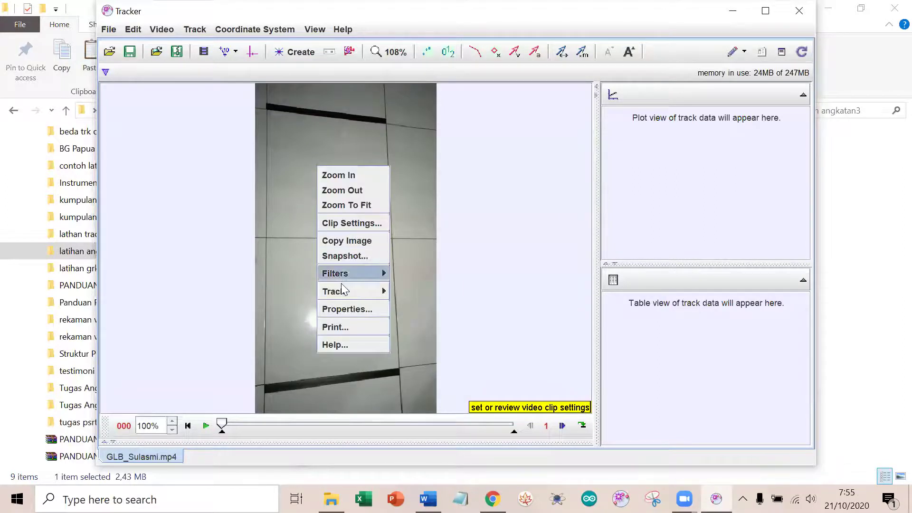
mouse_move(366, 273)
mouse_move(419, 292)
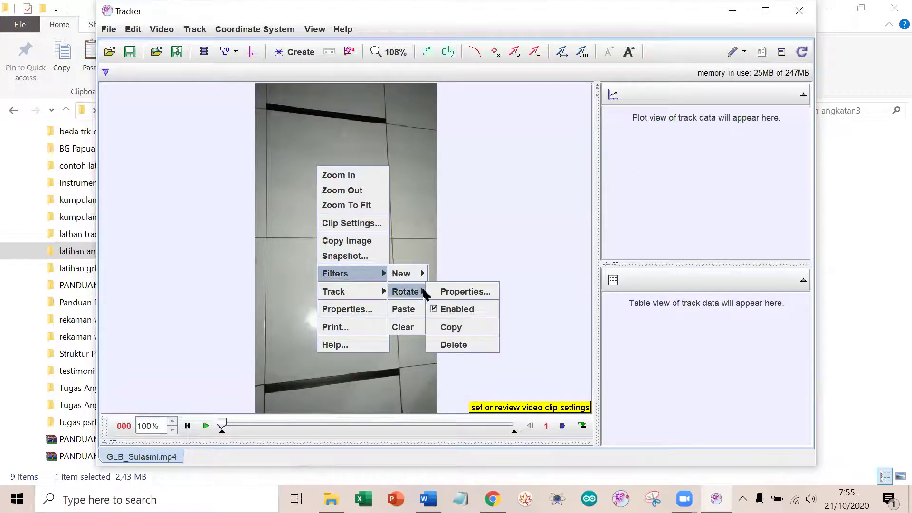
left_click(464, 308)
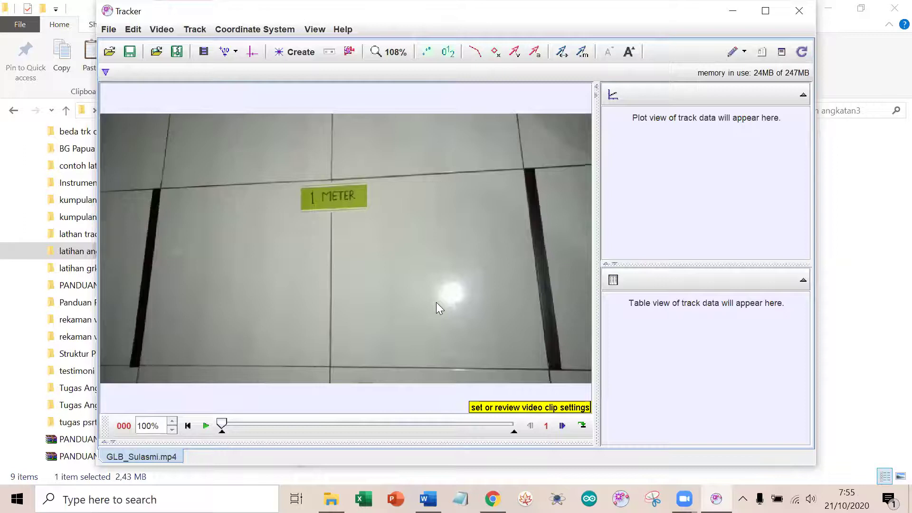
- Replay the unrotated video to review the car's motion, and rewind it to frame 0
left_click(206, 426)
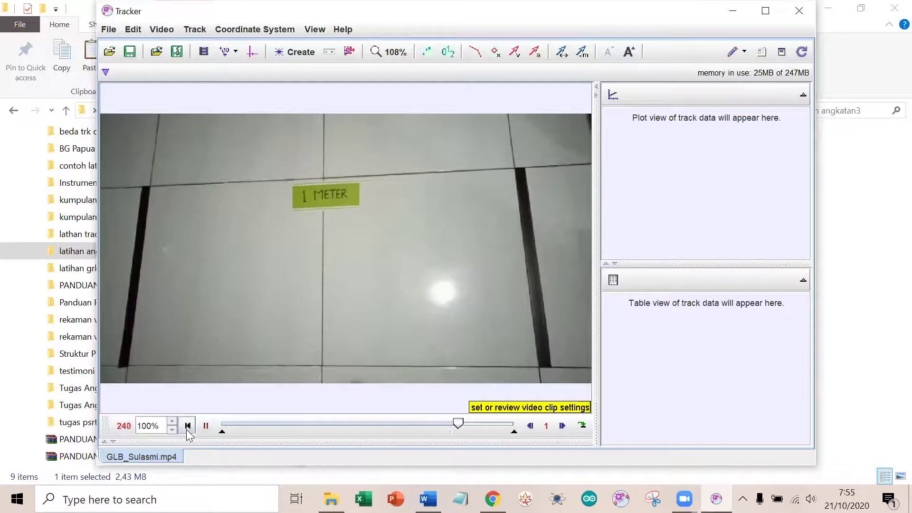
left_click(187, 426)
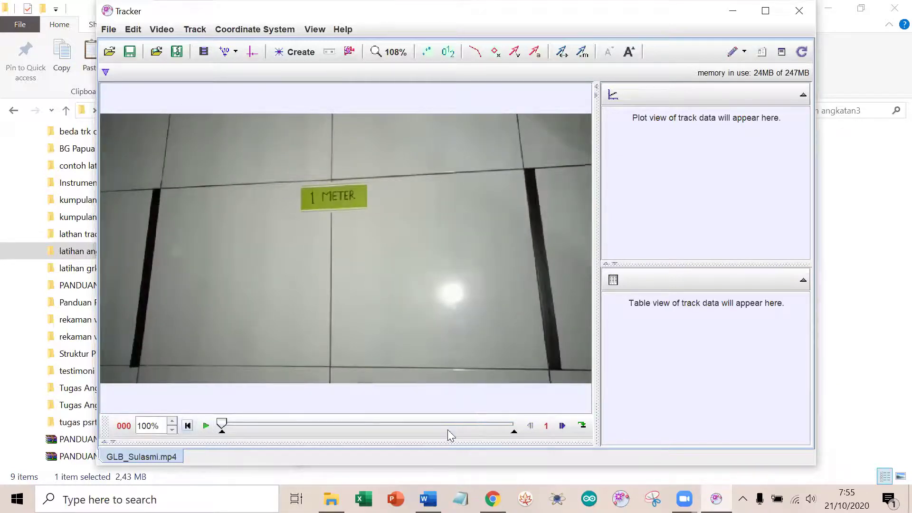
- Step the video forward frame by frame to frame 67, where the toy car reaches the first black line
left_click(561, 426)
left_click(561, 427)
left_click(561, 426)
left_click(562, 426)
left_click(561, 427)
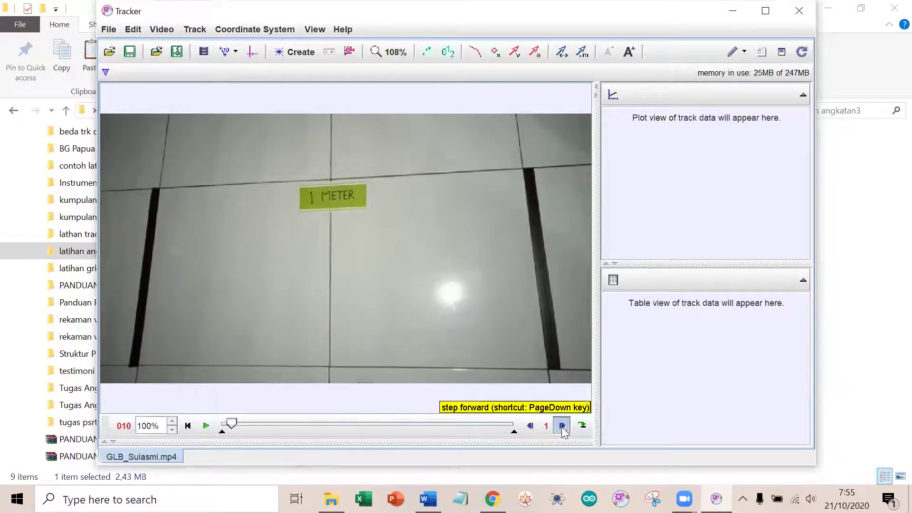
left_click(562, 426)
left_click(561, 427)
left_click(562, 427)
left_click(561, 427)
left_click(561, 426)
left_click(561, 426)
left_click(562, 426)
left_click(562, 427)
left_click(561, 426)
left_click(562, 426)
left_click(561, 426)
left_click(561, 426)
left_click(561, 426)
left_click(561, 426)
left_click(562, 426)
left_click(561, 426)
left_click(561, 426)
left_click(562, 426)
left_click(561, 427)
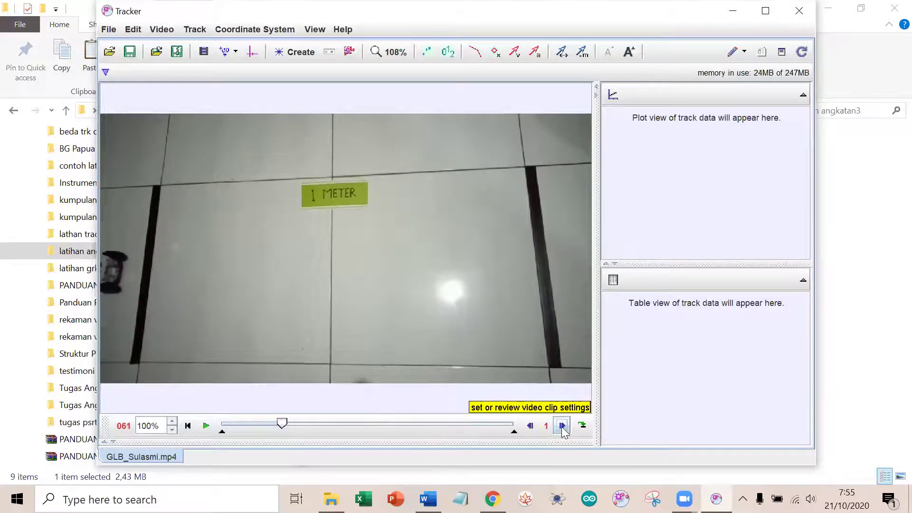
left_click(561, 426)
left_click(561, 426)
left_click(562, 426)
left_click(561, 427)
left_click(561, 426)
left_click(561, 427)
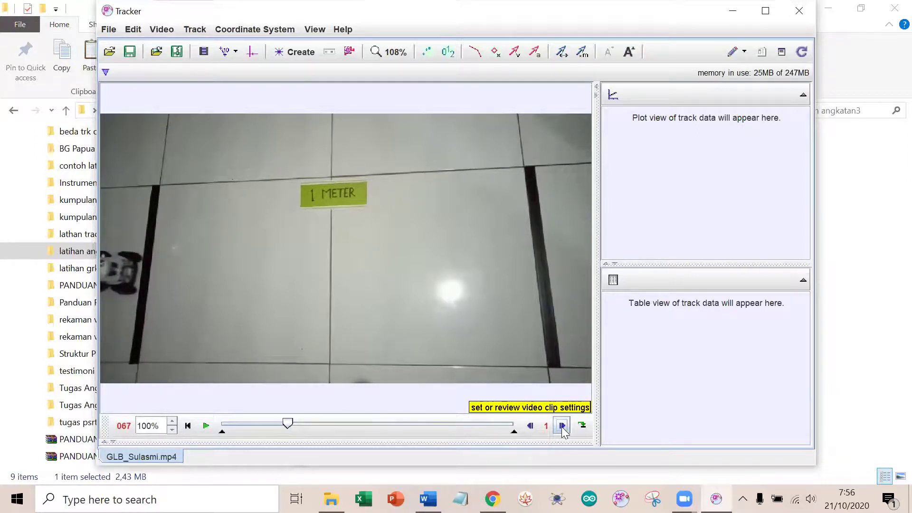
- Advance the video frame by frame to frame 98, where the car has fully passed the first black line, and set it as the start frame
left_click(561, 426)
left_click(561, 427)
left_click(561, 427)
left_click(561, 427)
left_click(561, 426)
double_click(562, 426)
left_click(561, 426)
double_click(561, 427)
left_click(562, 426)
double_click(562, 426)
left_click(561, 426)
double_click(562, 427)
left_click(561, 427)
double_click(562, 427)
double_click(561, 426)
double_click(561, 427)
left_click(561, 426)
double_click(561, 426)
left_click(562, 427)
double_click(561, 426)
double_click(561, 426)
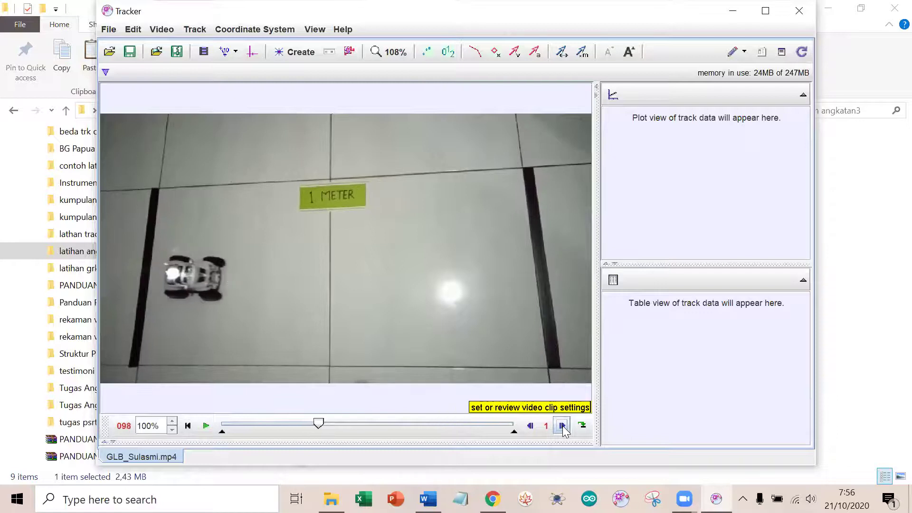
right_click(318, 426)
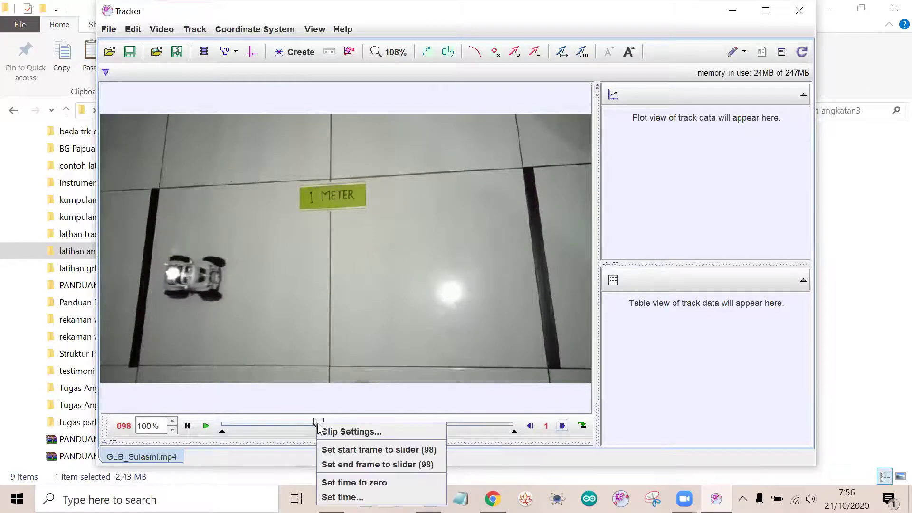
left_click(333, 449)
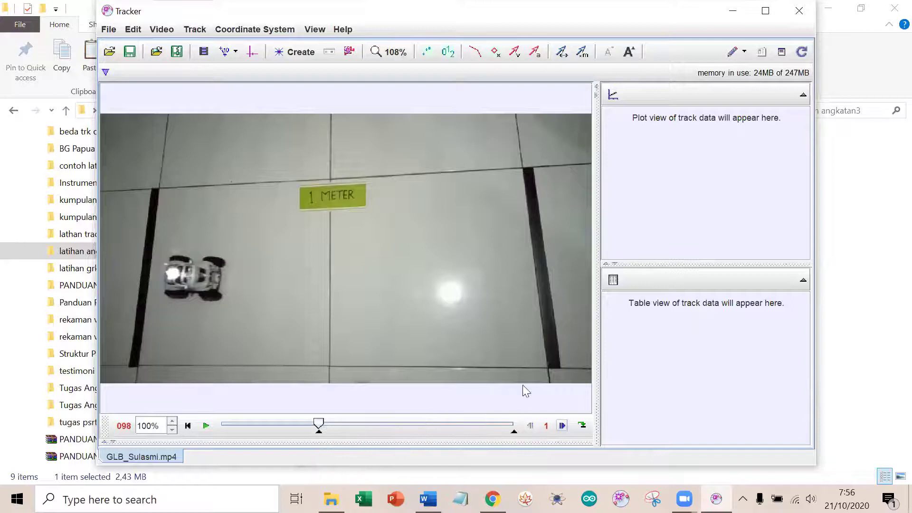
- Scrub the video to frame 193, just before the car reaches the second black line, and set it as the end frame
left_click(326, 426)
left_click_drag(326, 426, 415, 443)
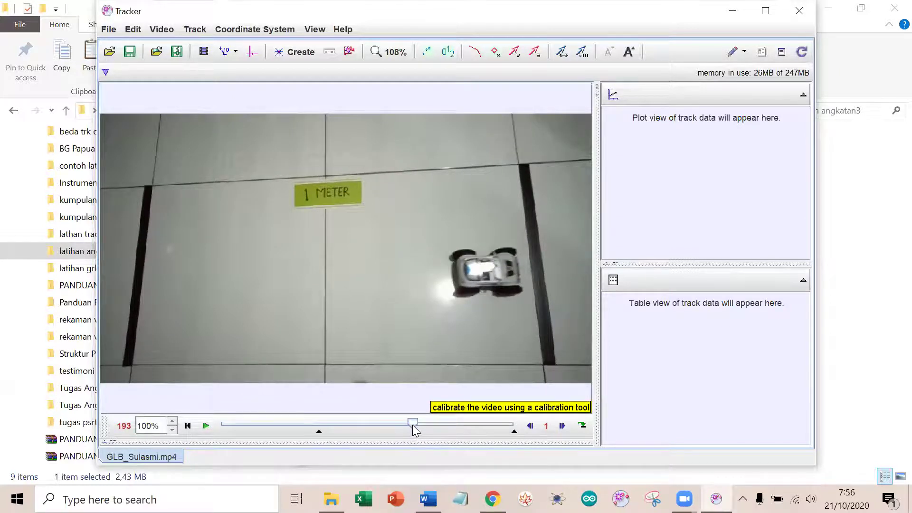
right_click(412, 424)
left_click(435, 467)
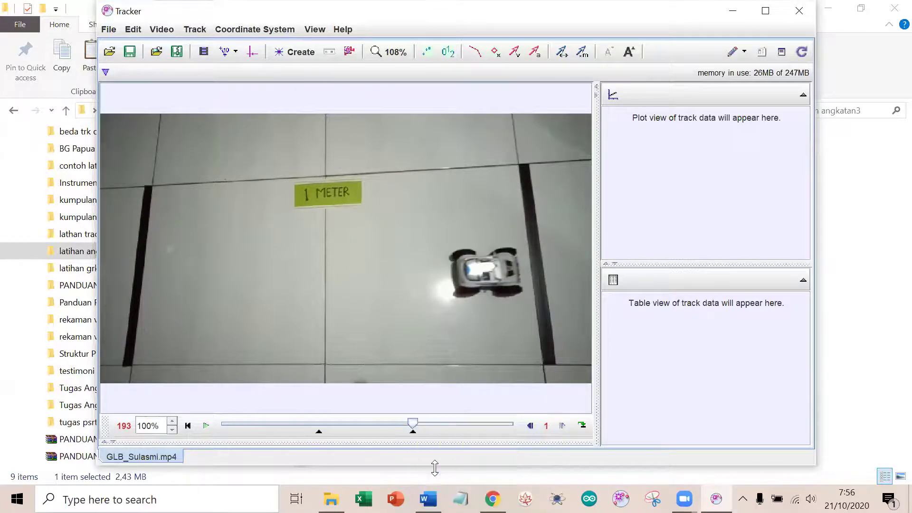
- Play the trimmed clip from its start frame to check the selected range, and rewind it to frame 98
left_click(188, 425)
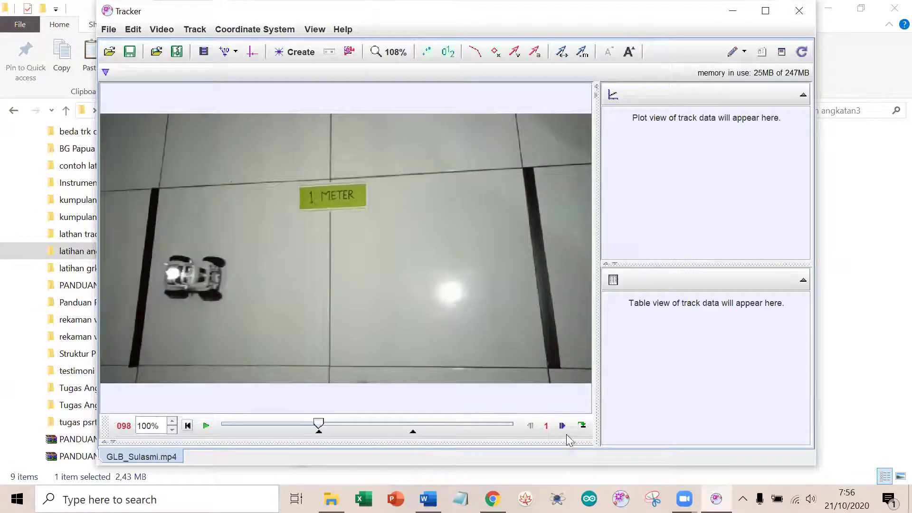
left_click(206, 425)
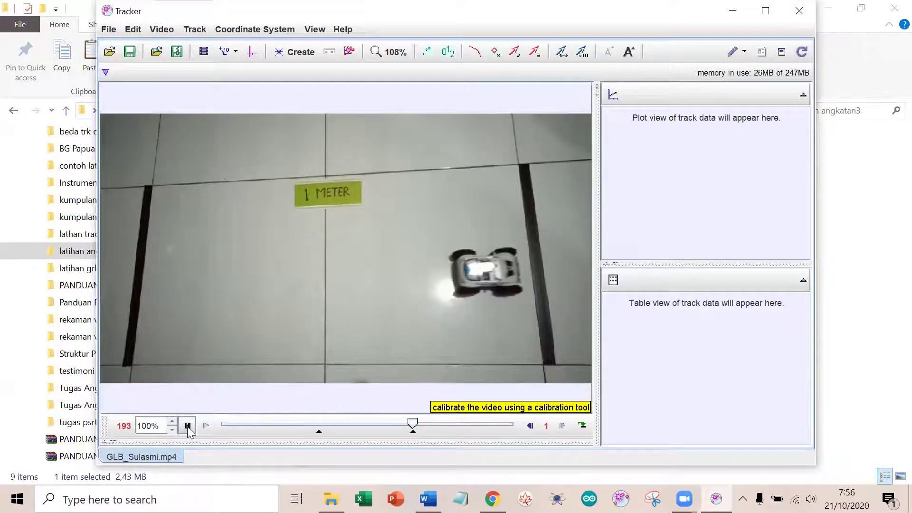
left_click(187, 425)
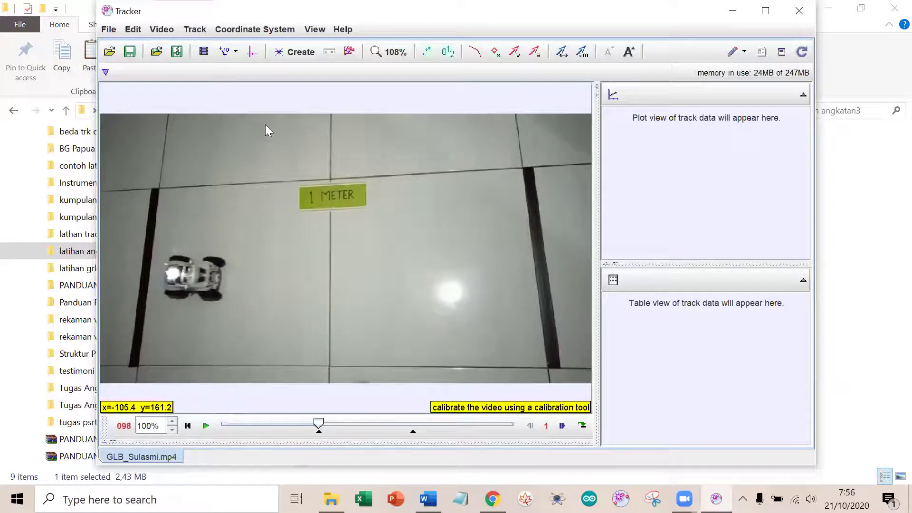
- Show the coordinate axes, place their origin on the middle of the toy car, and lock the axes
left_click(252, 51)
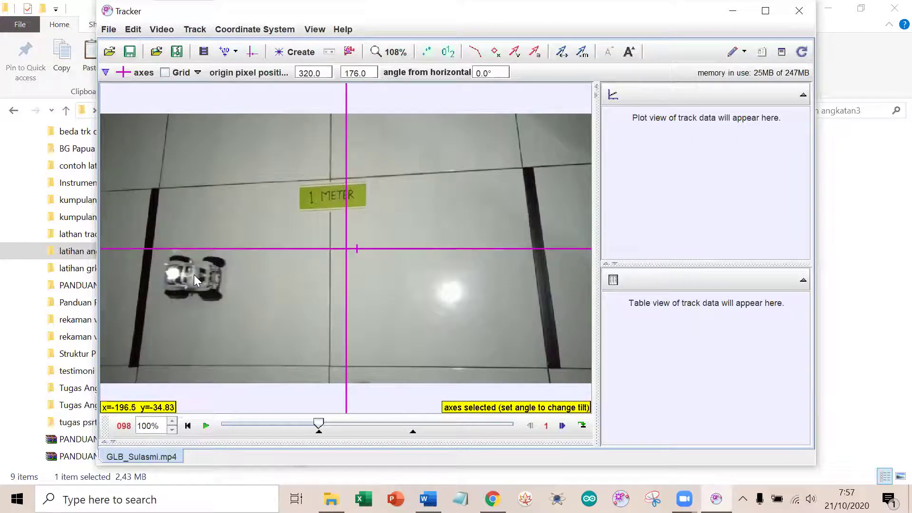
left_click_drag(347, 250, 195, 280)
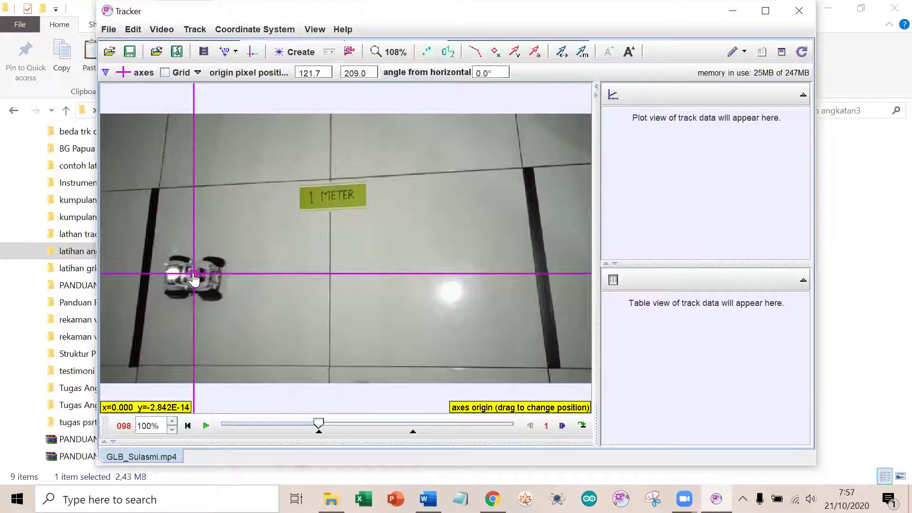
right_click(192, 273)
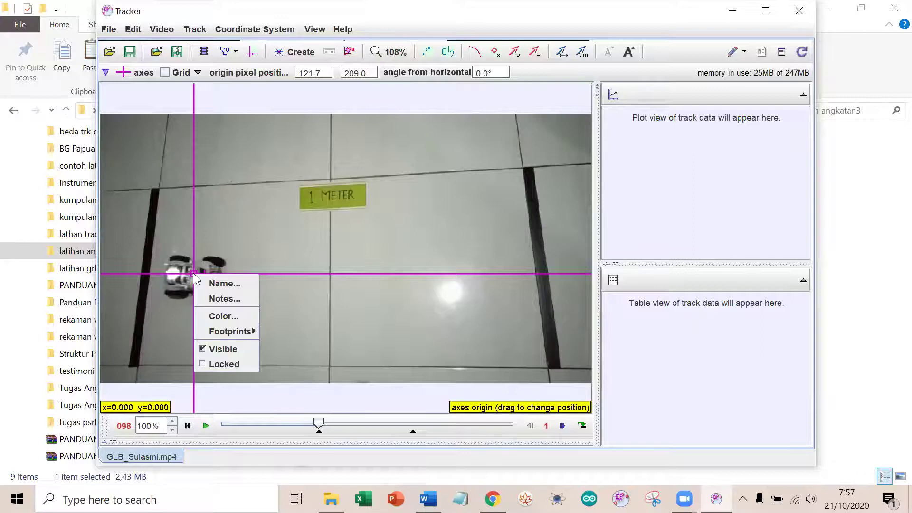
left_click(205, 358)
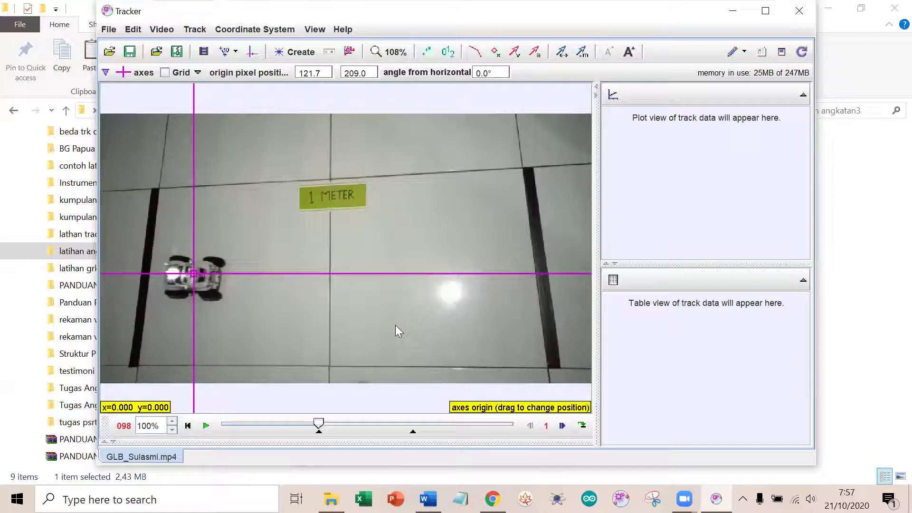
- Add a new calibration stick, marking one end on the first black line and the other on the second black line
left_click(235, 54)
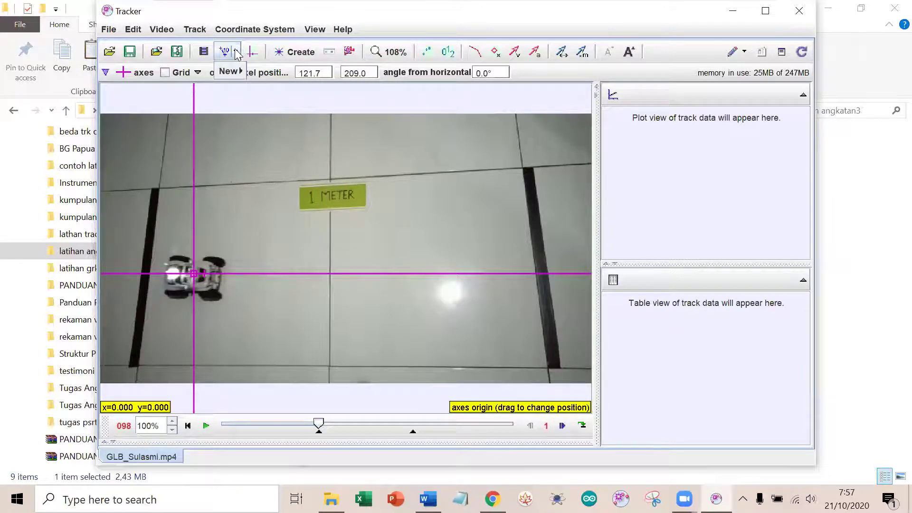
mouse_move(229, 71)
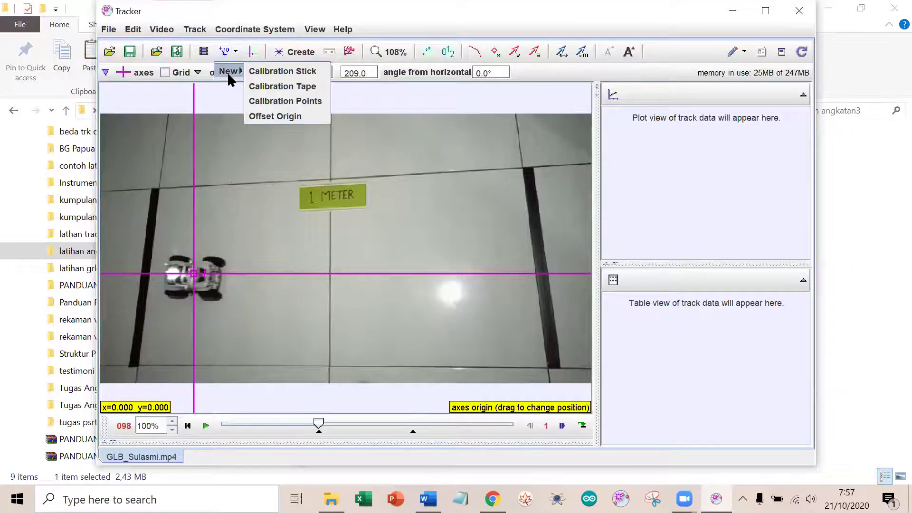
left_click(260, 71)
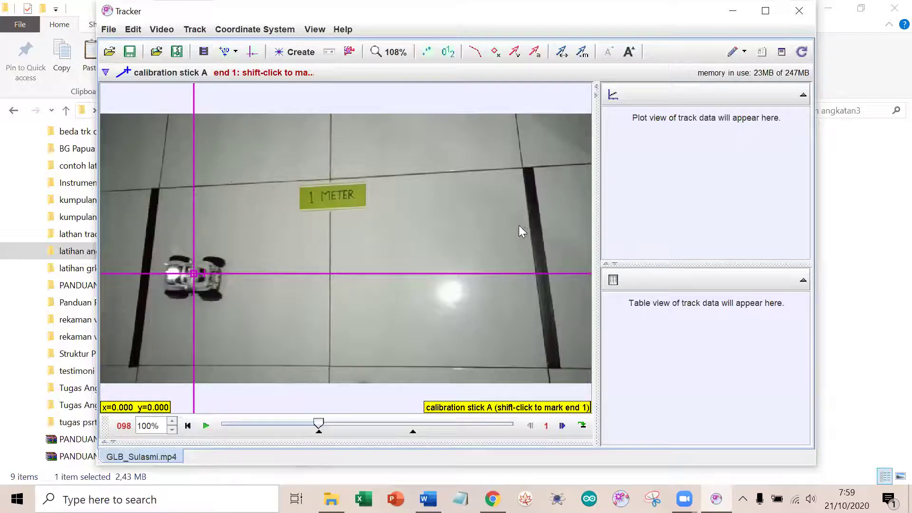
left_click(151, 232)
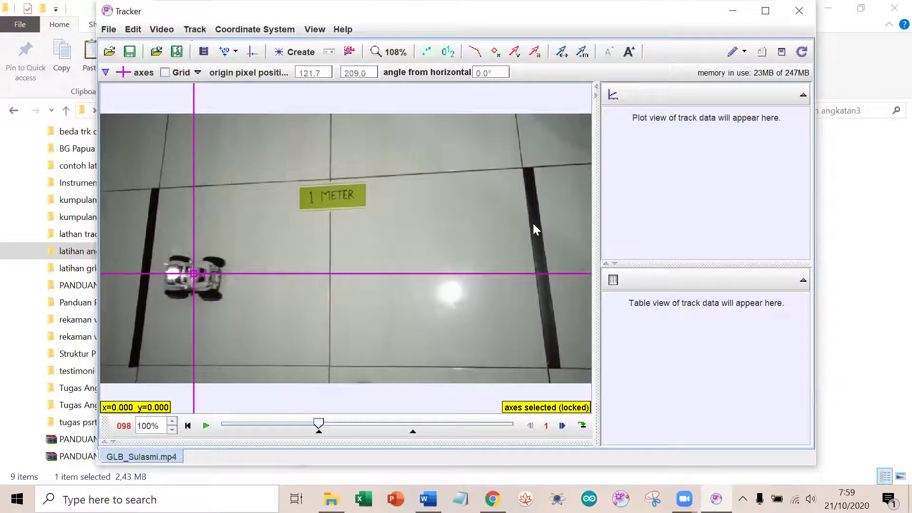
left_click(105, 73)
left_click(133, 103)
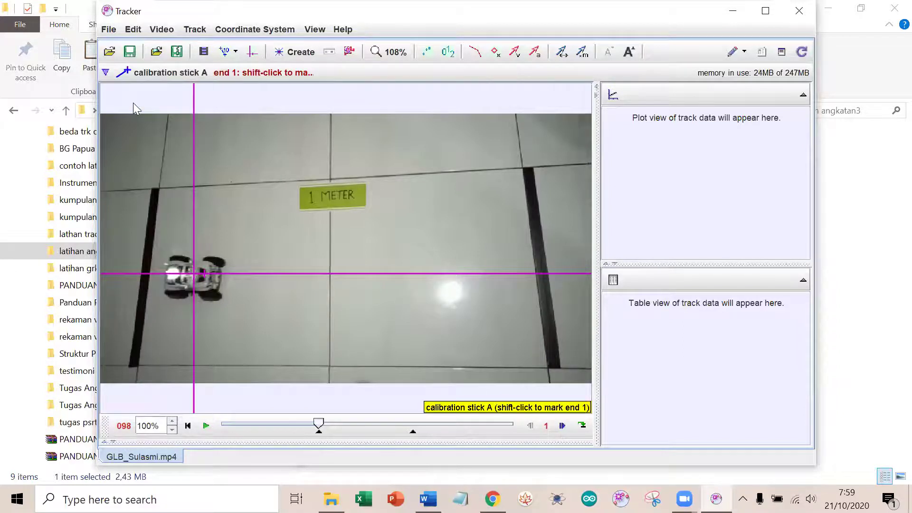
left_click(151, 232, "shift")
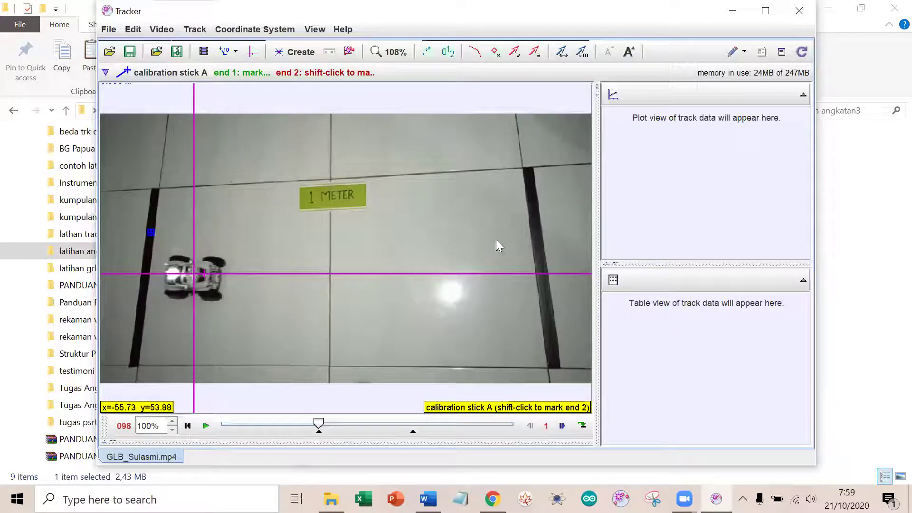
left_click(532, 216, "shift")
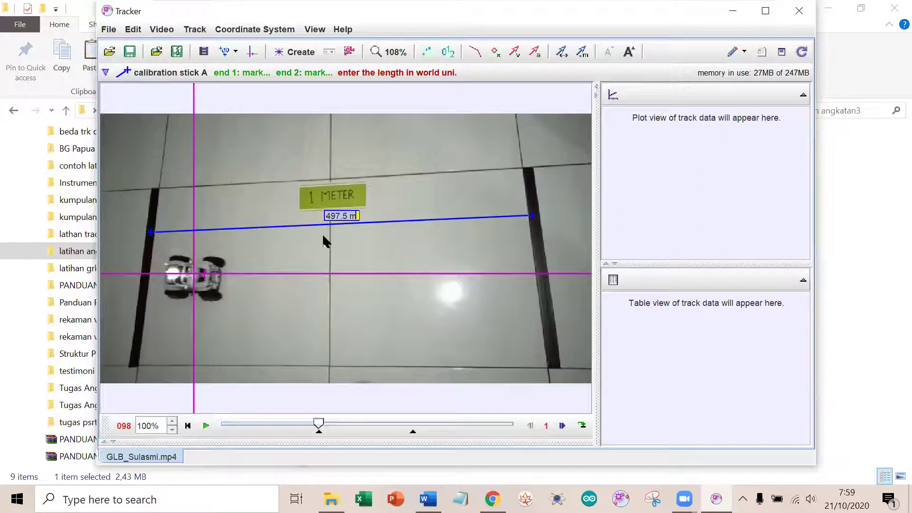
- Set the calibration stick's length to 1 m
left_click(328, 218)
type("1")
key("Return")
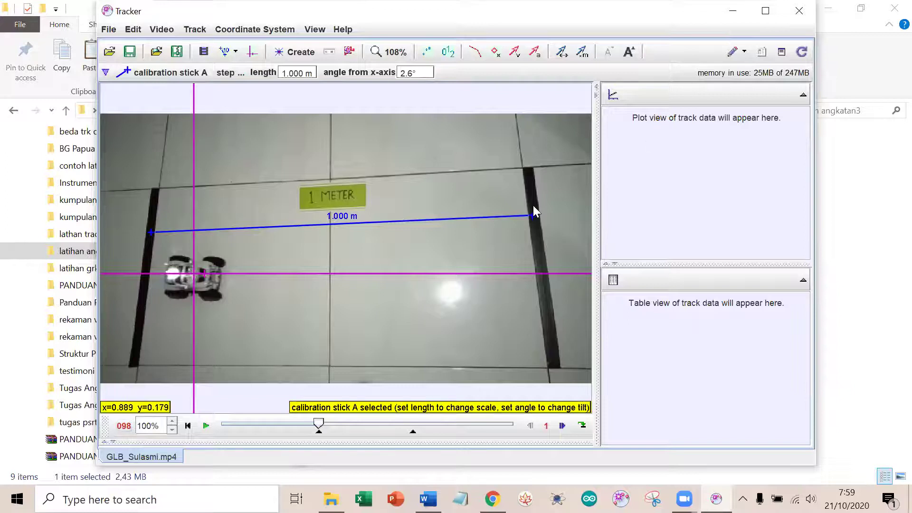
- Try other positions for the calibration stick's ends along the black lines, finishing at the lines' lower ends
left_click_drag(531, 215, 526, 168)
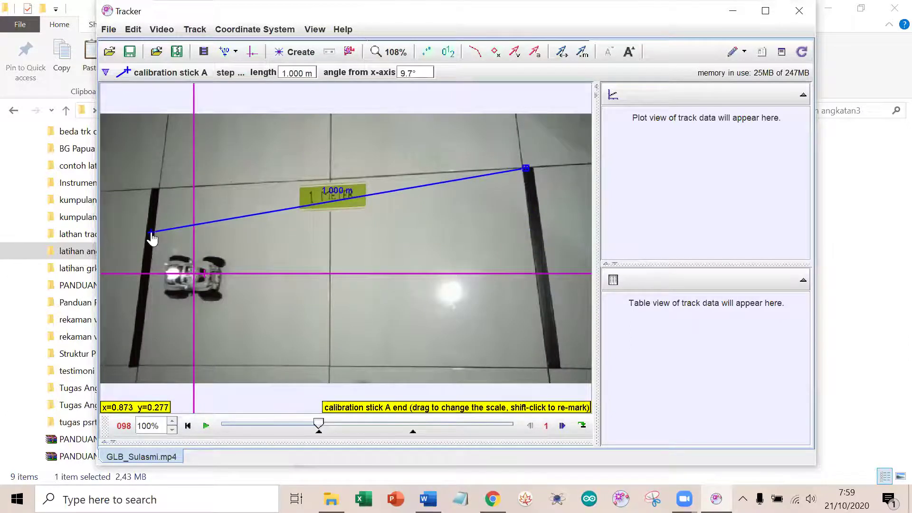
left_click_drag(151, 234, 148, 259)
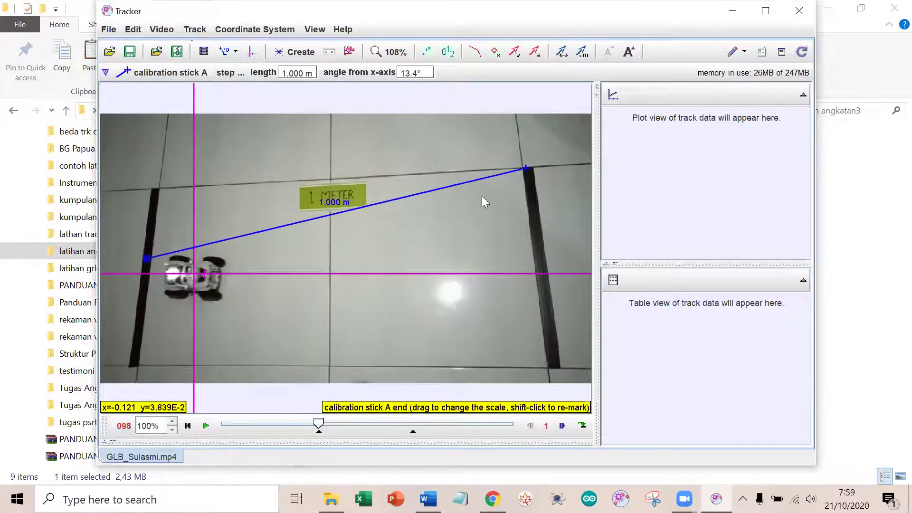
left_click_drag(526, 169, 540, 240)
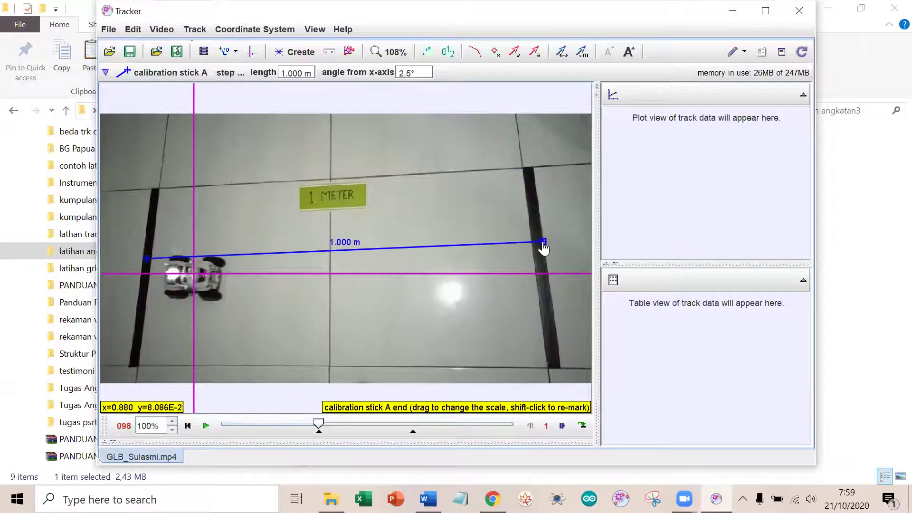
left_click_drag(147, 259, 135, 363)
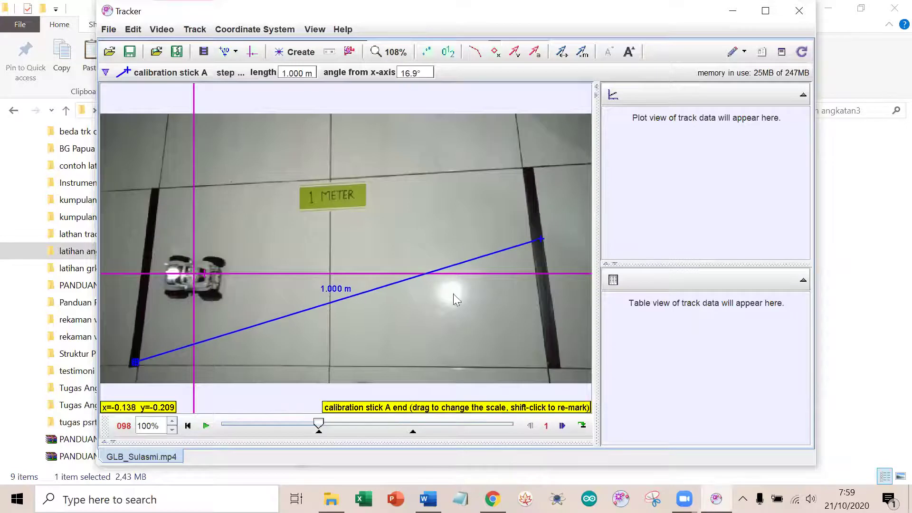
left_click_drag(540, 239, 554, 364)
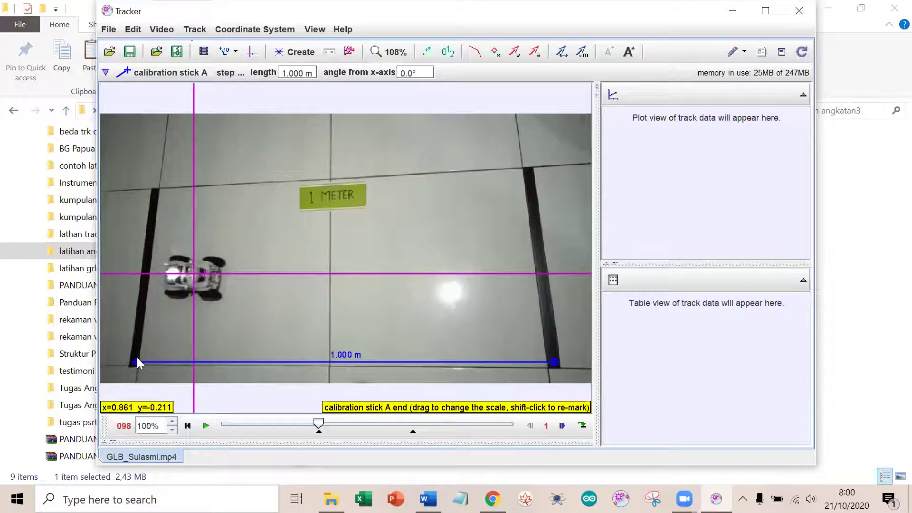
- Reposition the calibration stick's ends on the two black lines just above the horizontal axis, nearly level with the car
left_click_drag(136, 362, 146, 270)
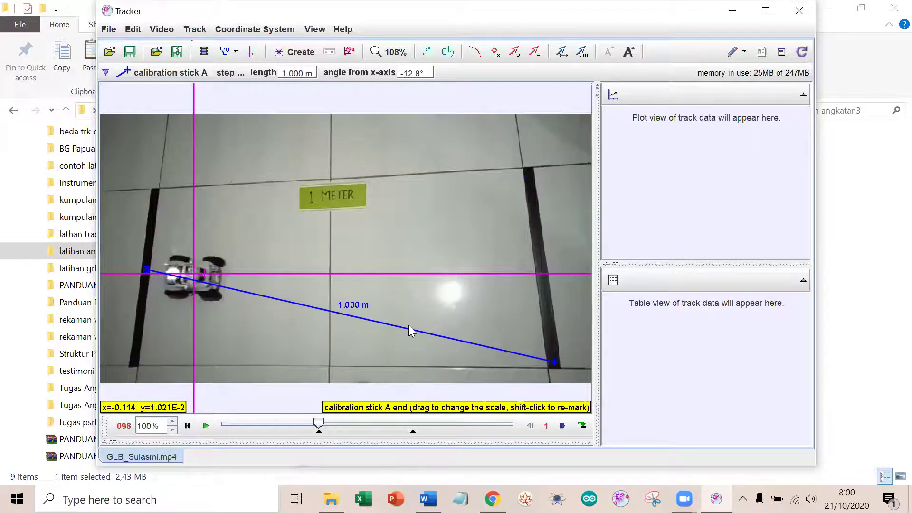
left_click(546, 360)
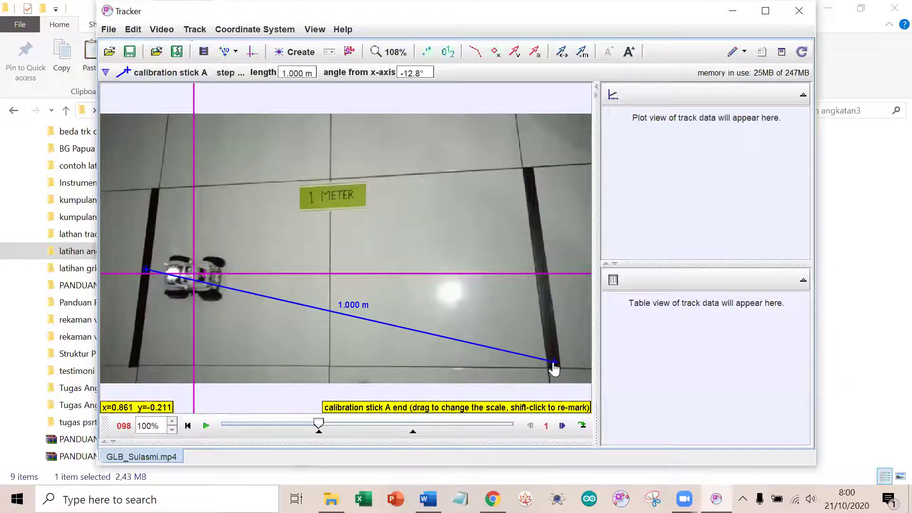
left_click_drag(554, 365, 532, 256)
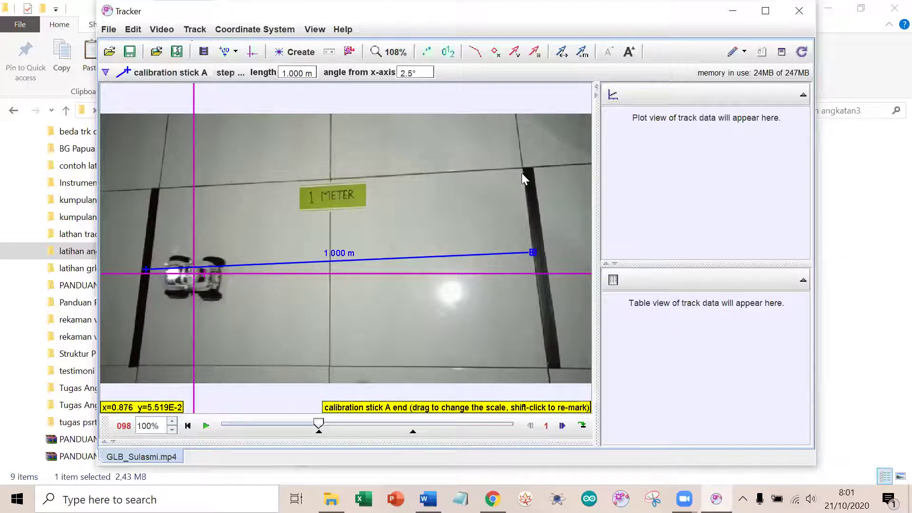
left_click_drag(533, 247, 540, 249)
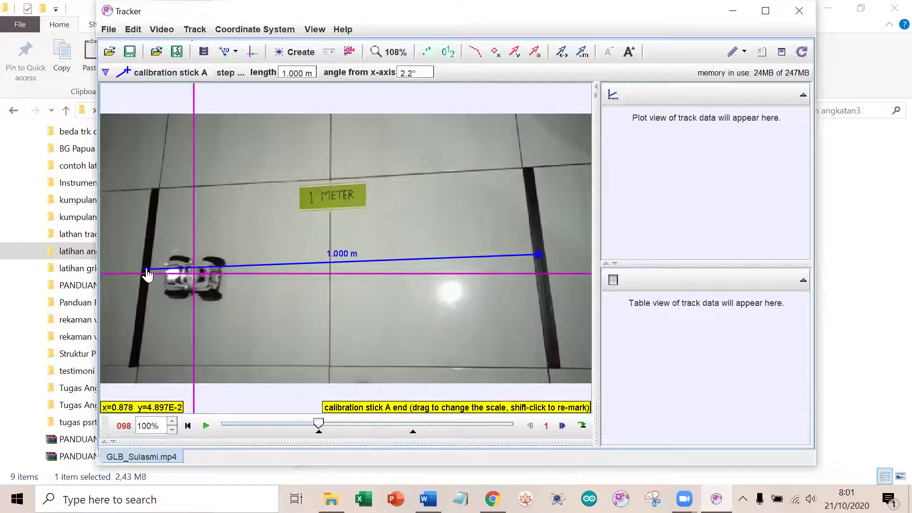
left_click_drag(147, 270, 146, 265)
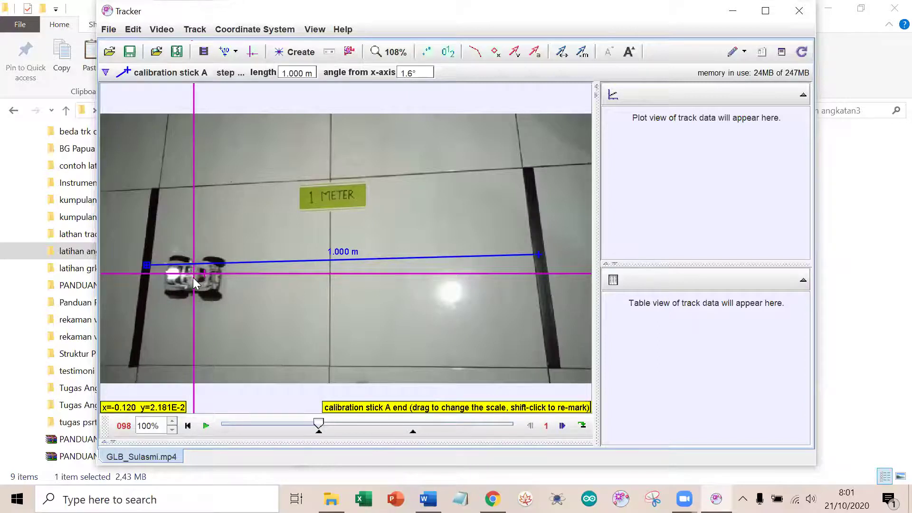
- Hide the calibration stick and the coordinate axes from the video view
left_click(224, 56)
left_click(251, 52)
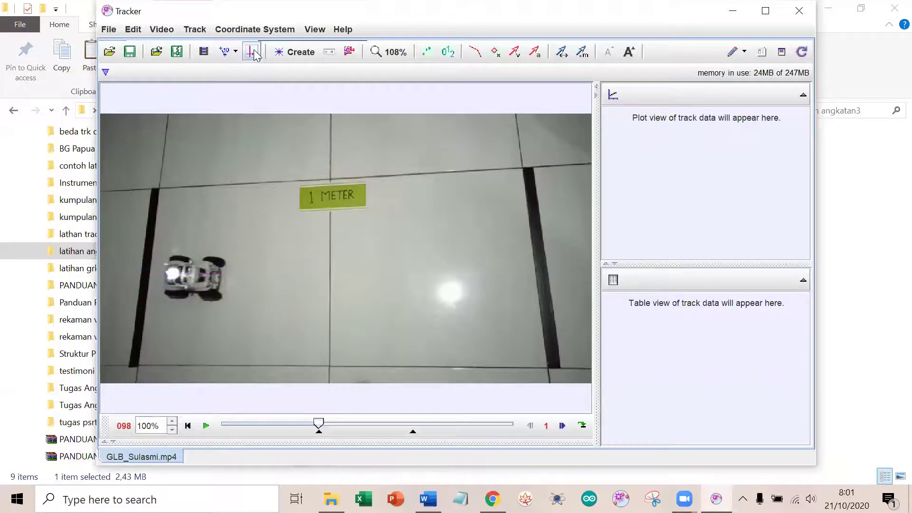
- Create a point mass track and mark the toy car's middle as its position in frame 98
left_click(296, 53)
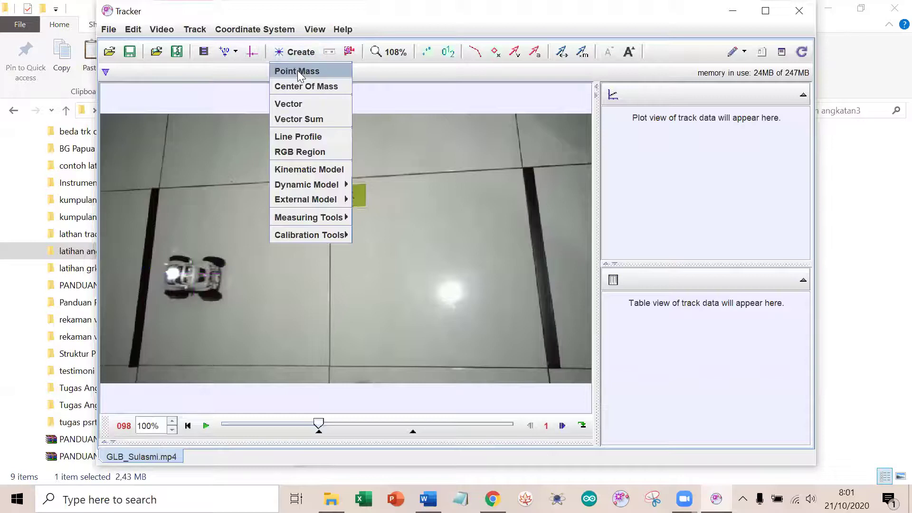
left_click(297, 71)
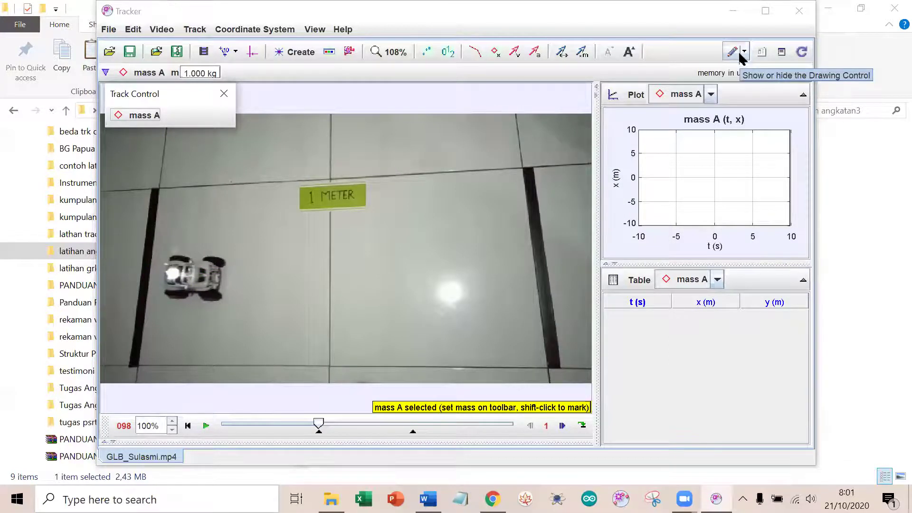
left_click(145, 7)
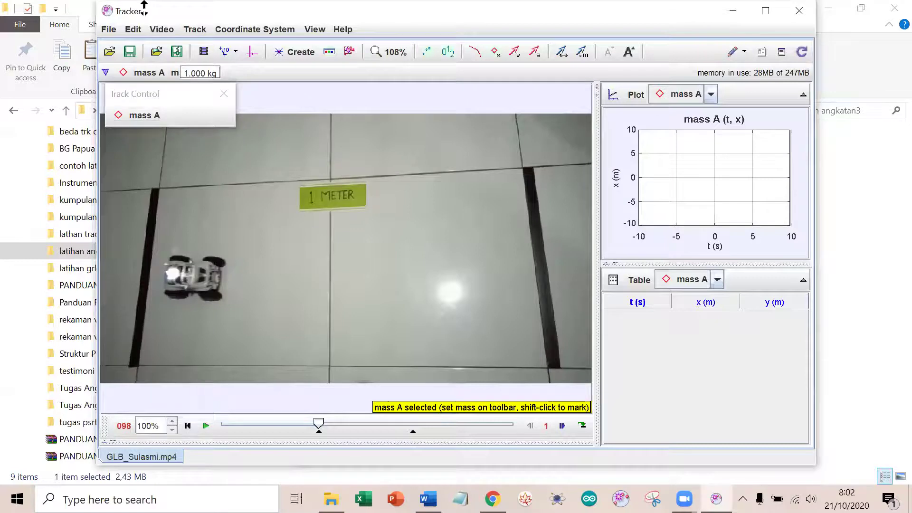
left_click(193, 271)
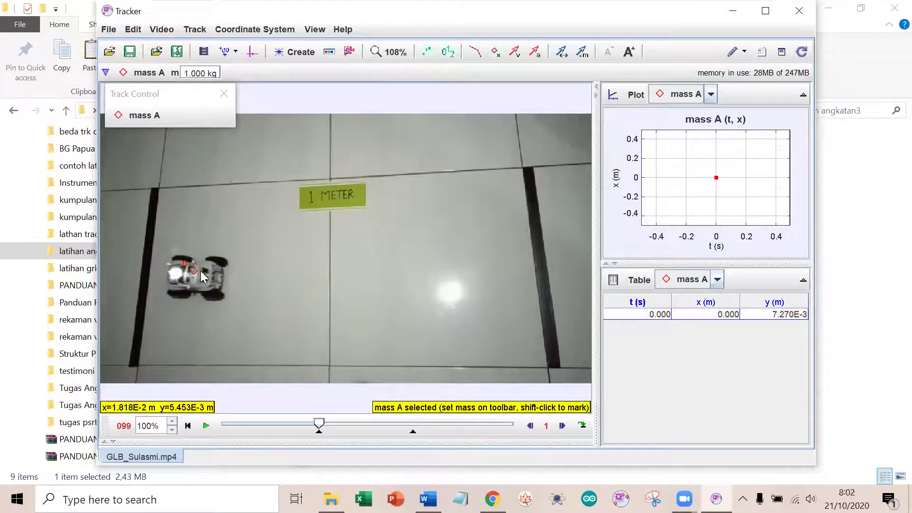
- Mark the toy car's middle as mass A's position in frame 99 and advance to frame 101
left_click(197, 271, "shift")
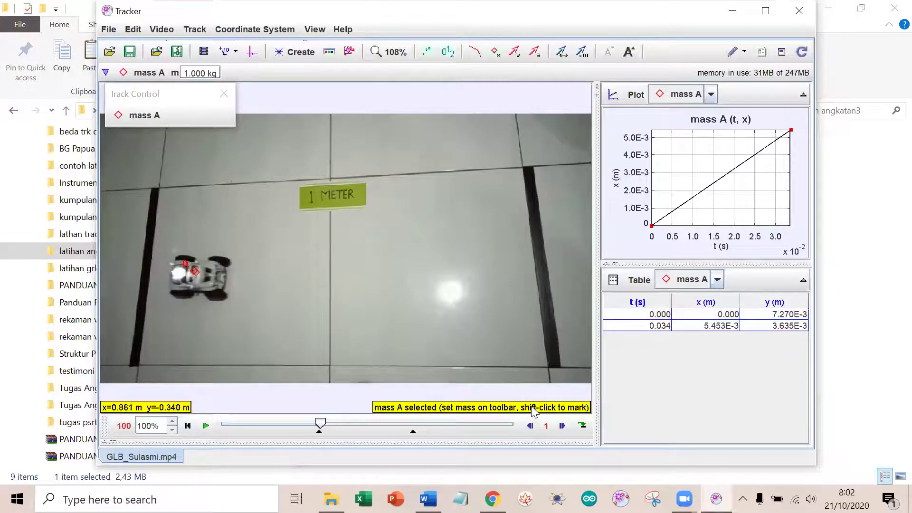
left_click(199, 273)
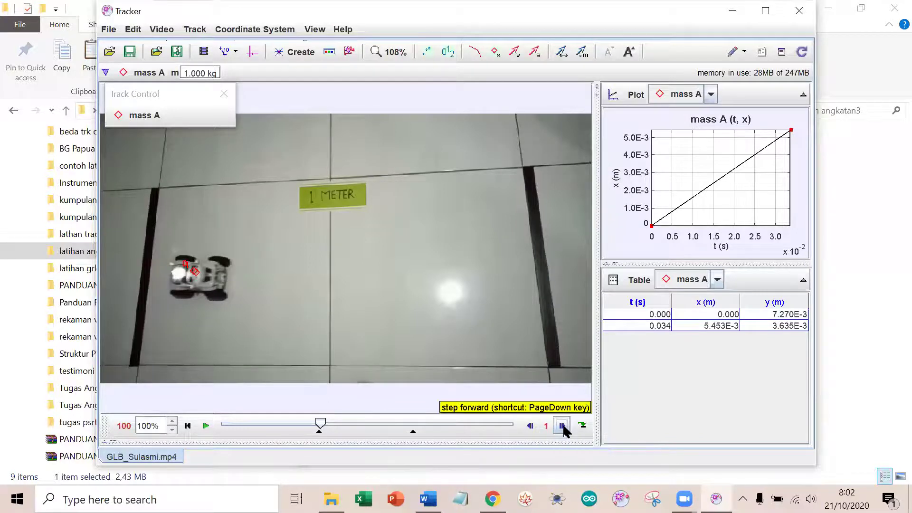
left_click(562, 426)
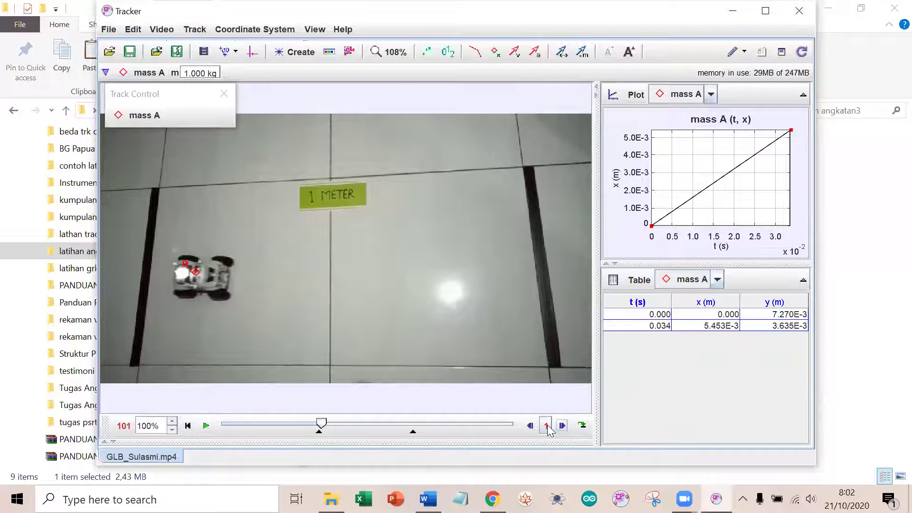
- Set the step size to 5 frames, then play the trimmed clip through and return to frame 98
left_click(547, 426)
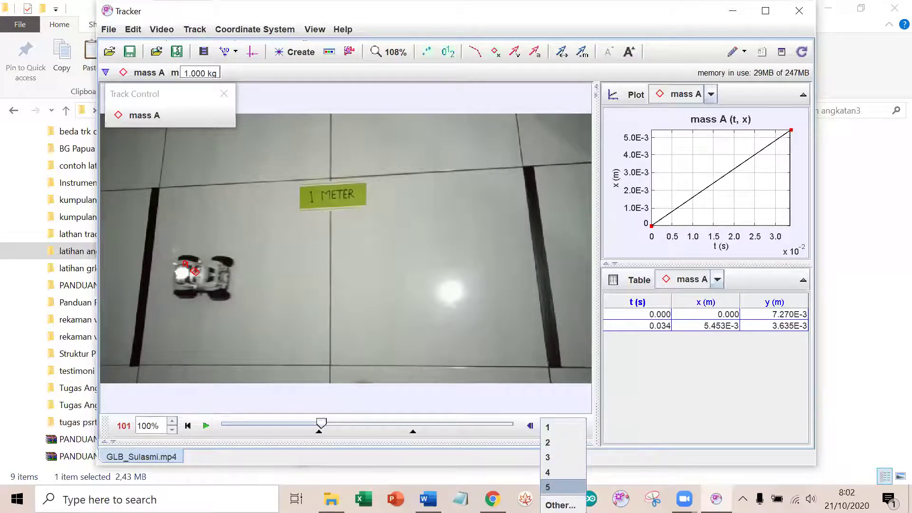
left_click(551, 486)
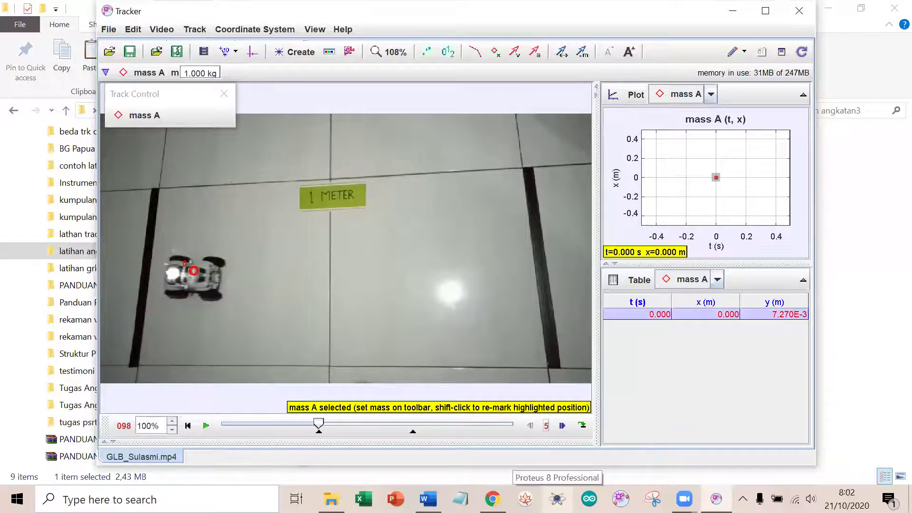
left_click(206, 426)
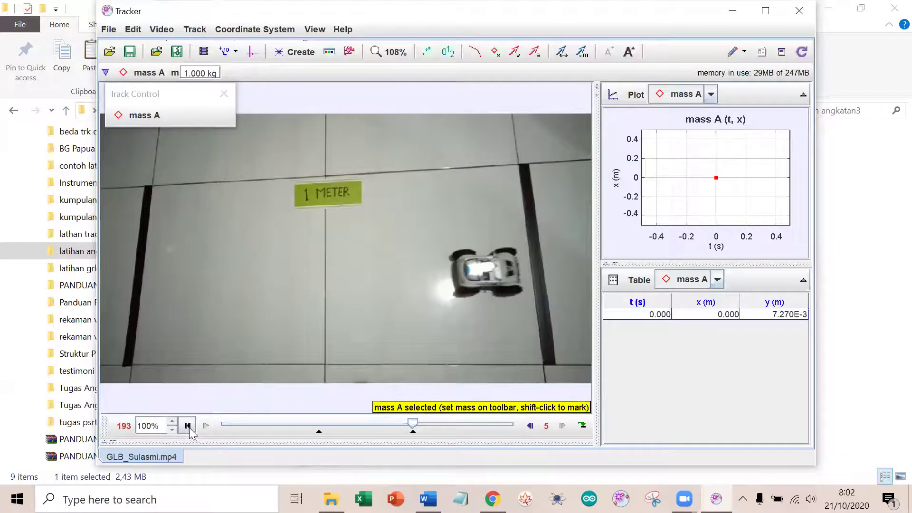
left_click(188, 425)
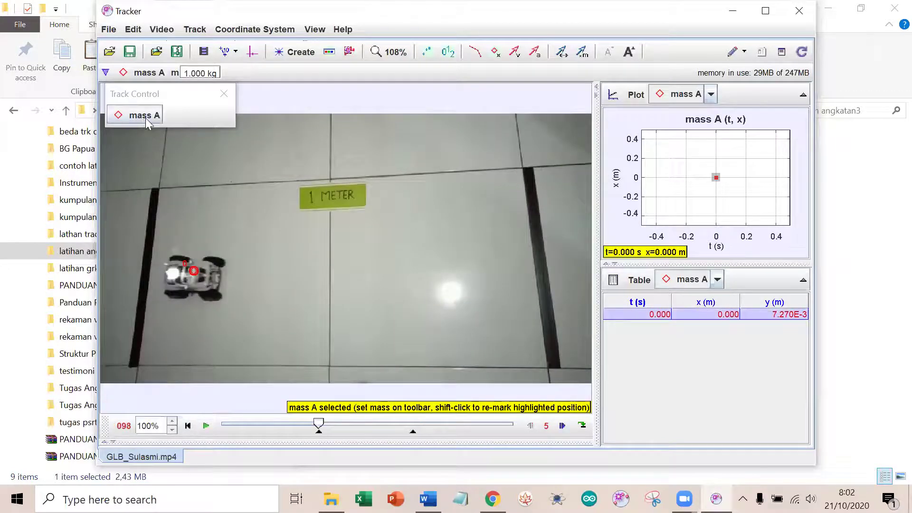
- Clear all marked steps from the mass A track
left_click(143, 116)
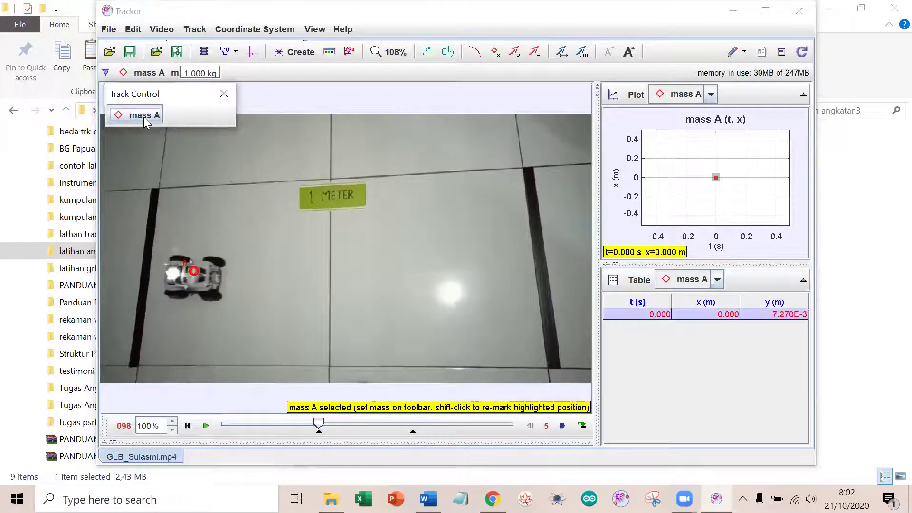
left_click(143, 72)
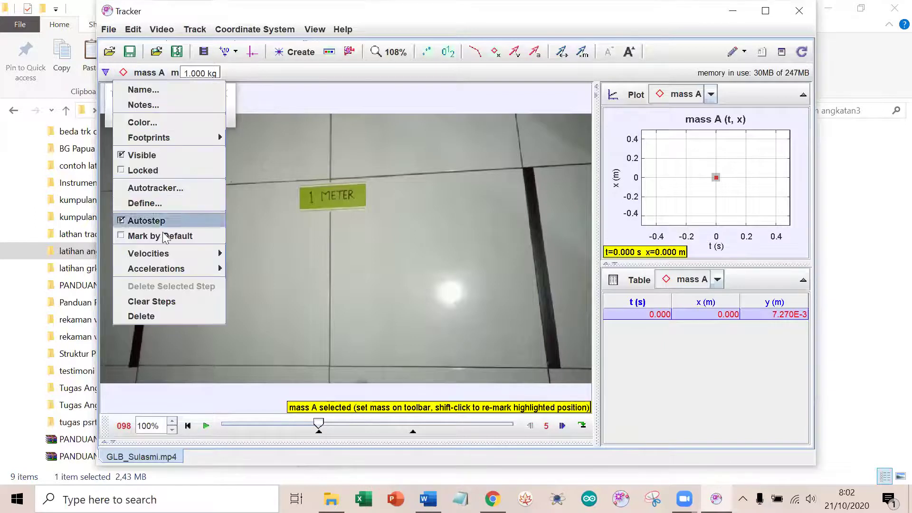
mouse_move(148, 138)
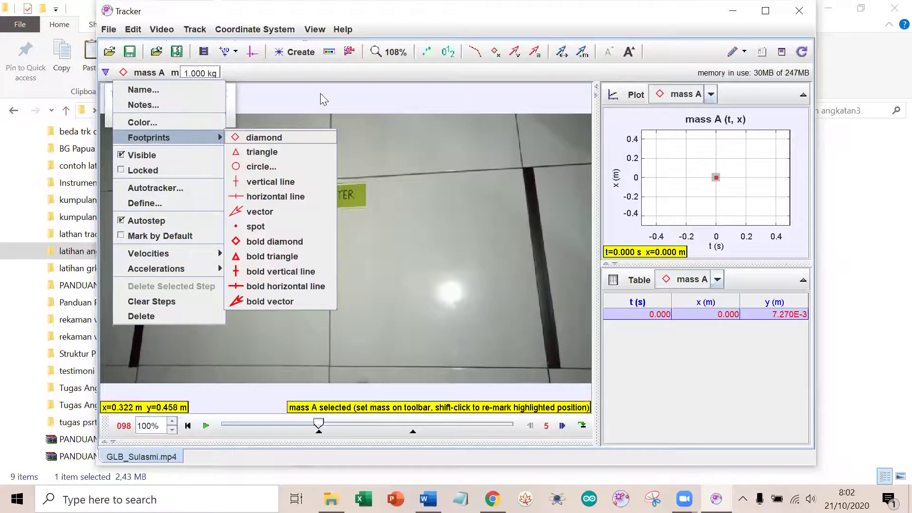
left_click(320, 93)
left_click(149, 72)
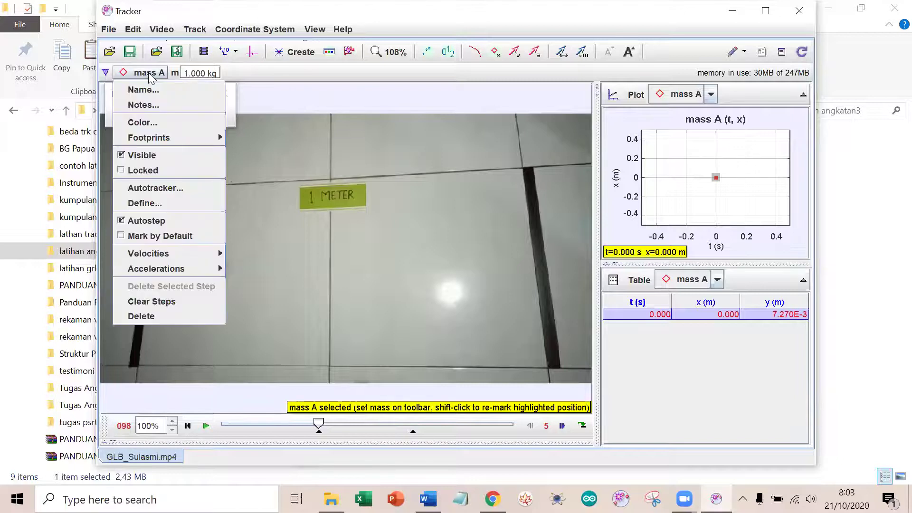
left_click(152, 300)
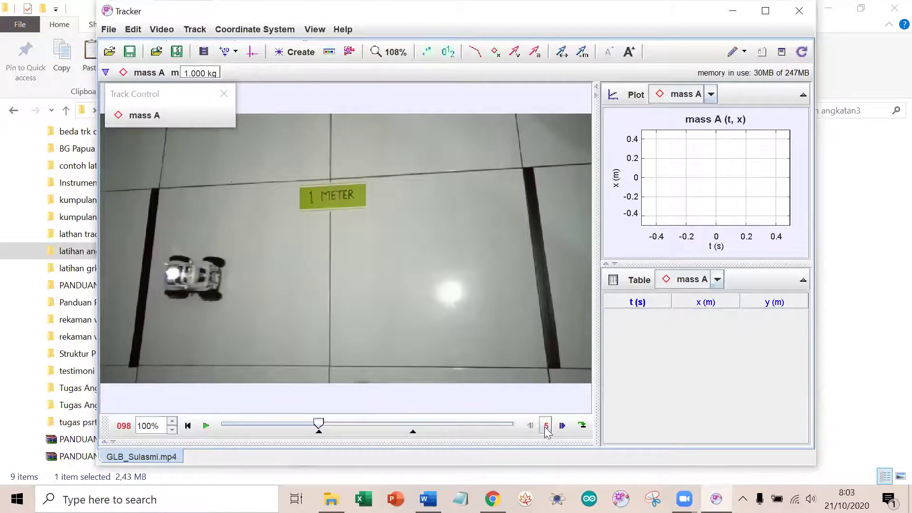
- Step through the clip five frames at a time up to frame 148 to examine the car's displacement per step
left_click(562, 427)
left_click(562, 427)
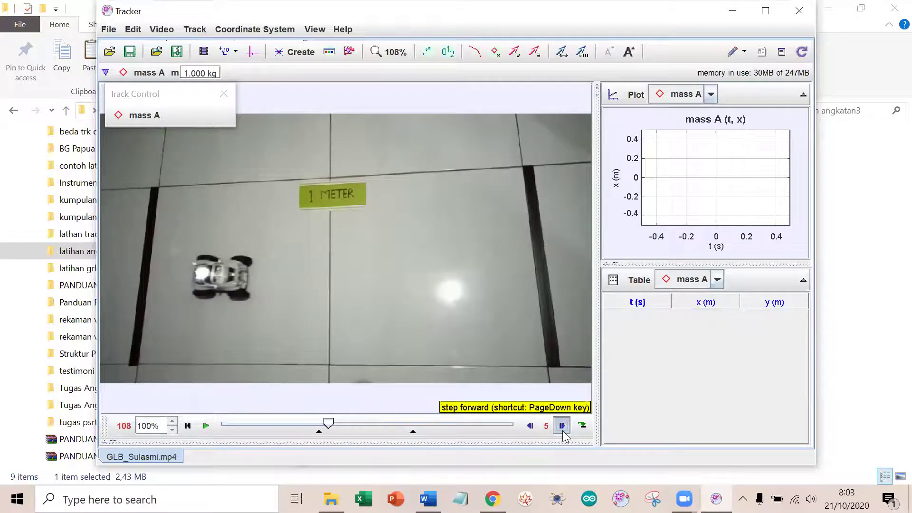
left_click(562, 430)
left_click(563, 430)
left_click(562, 431)
left_click(563, 430)
left_click(562, 430)
left_click(563, 431)
left_click(562, 431)
left_click(562, 430)
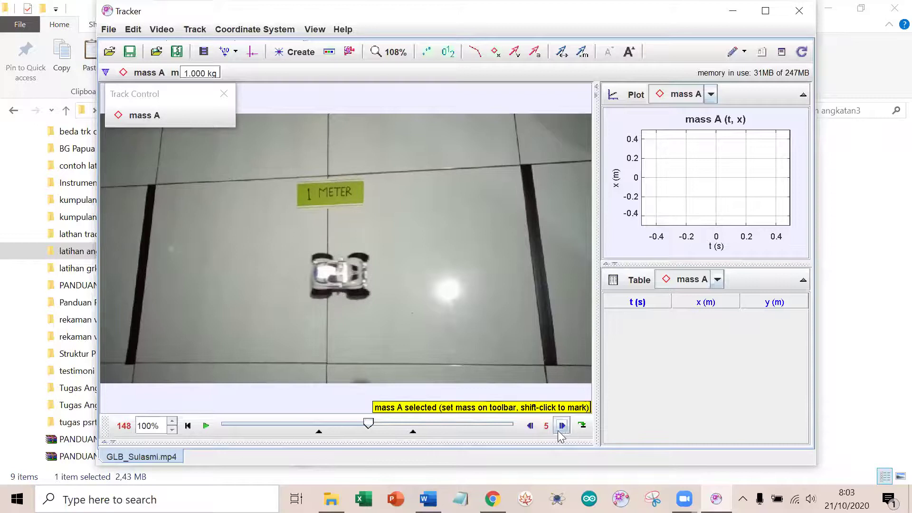
- Set the step size to 1 frame and step through the clip to examine the car's movement per frame
left_click(547, 427)
left_click(547, 428)
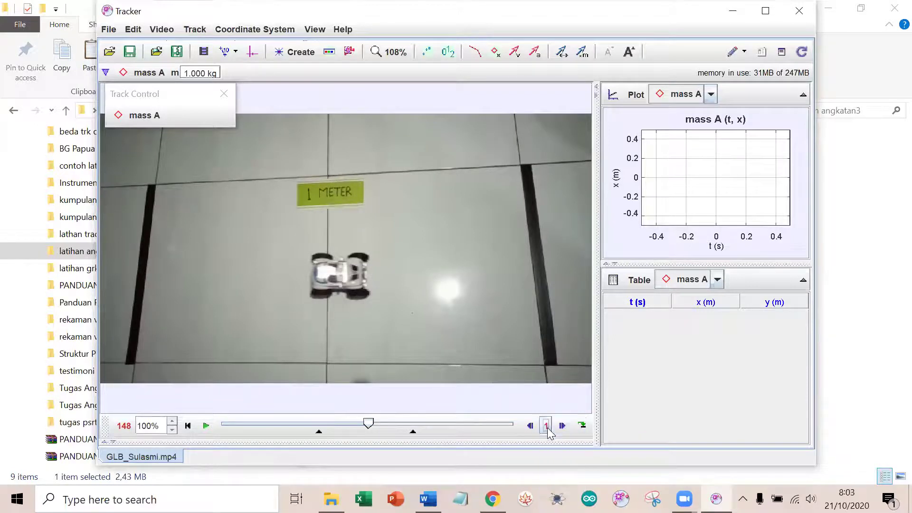
left_click(560, 427)
left_click(558, 427)
left_click(559, 428)
left_click(558, 428)
left_click(558, 428)
left_click(561, 426)
left_click(562, 426)
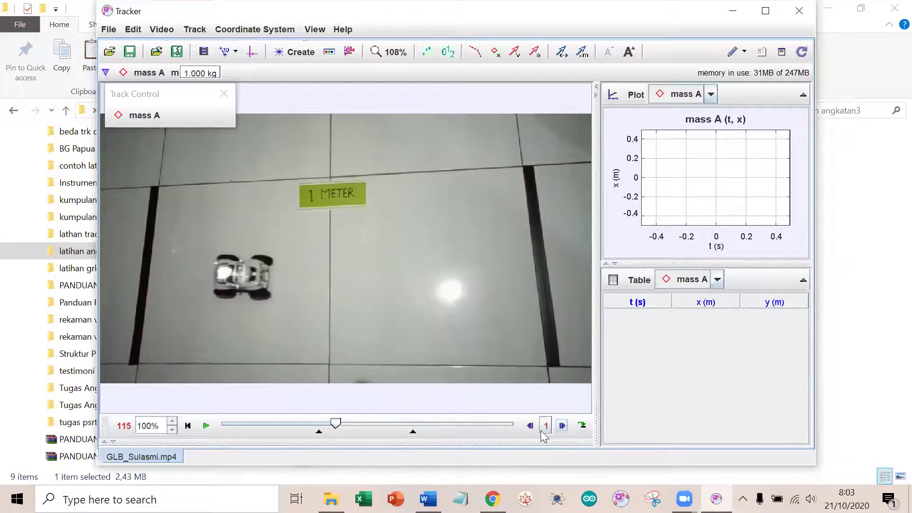
- Set a custom step size of 10 frames per step
left_click(546, 426)
left_click(577, 475)
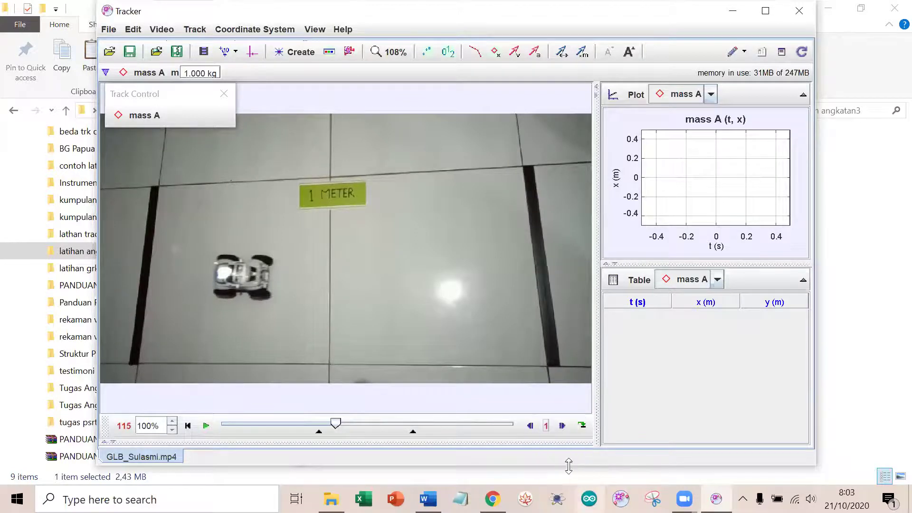
left_click(544, 430)
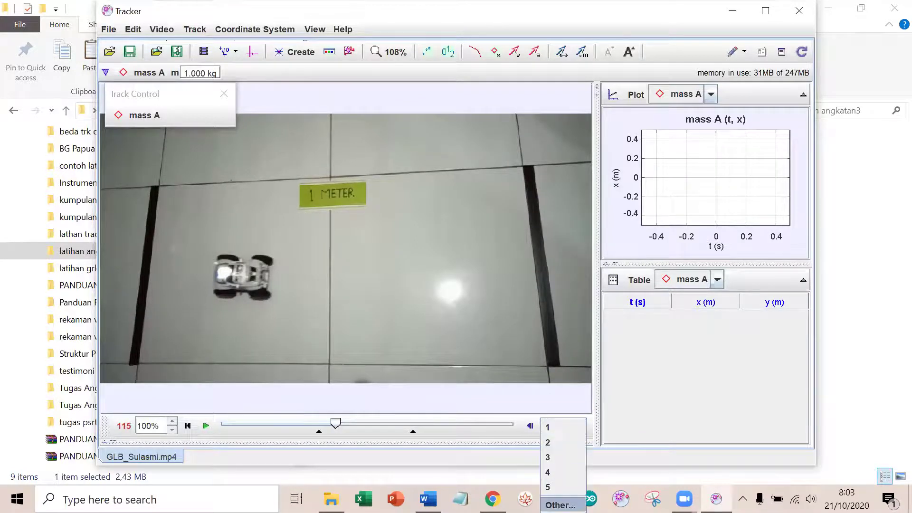
left_click(561, 505)
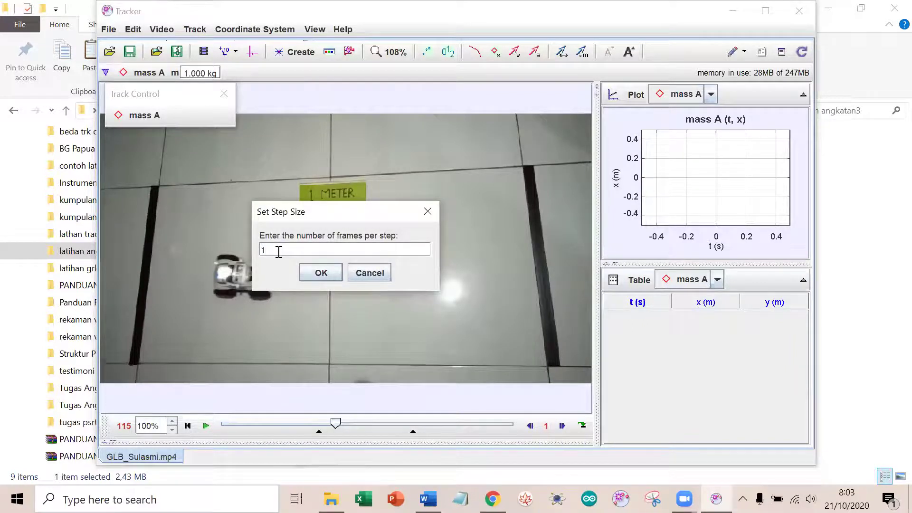
left_click(325, 272)
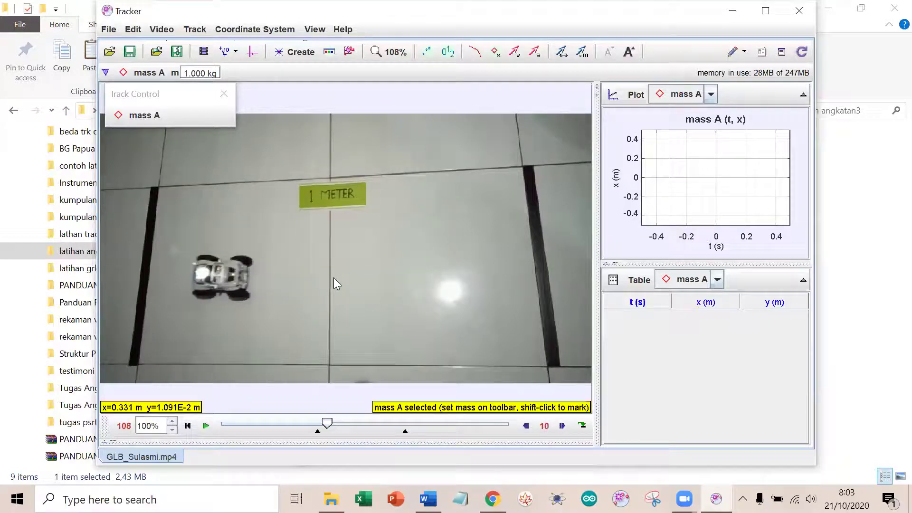
- Step through the clip in ten-frame steps to frame 188 to examine the car's spacing, then return to frame 98
left_click(562, 428)
left_click(562, 428)
left_click(563, 426)
left_click(562, 426)
left_click(563, 426)
left_click(562, 426)
left_click(562, 426)
left_click(563, 426)
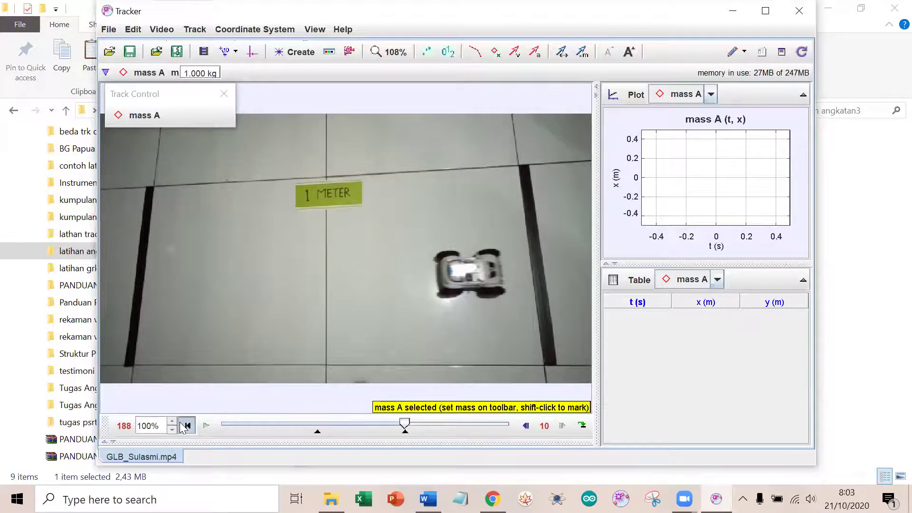
left_click(188, 425)
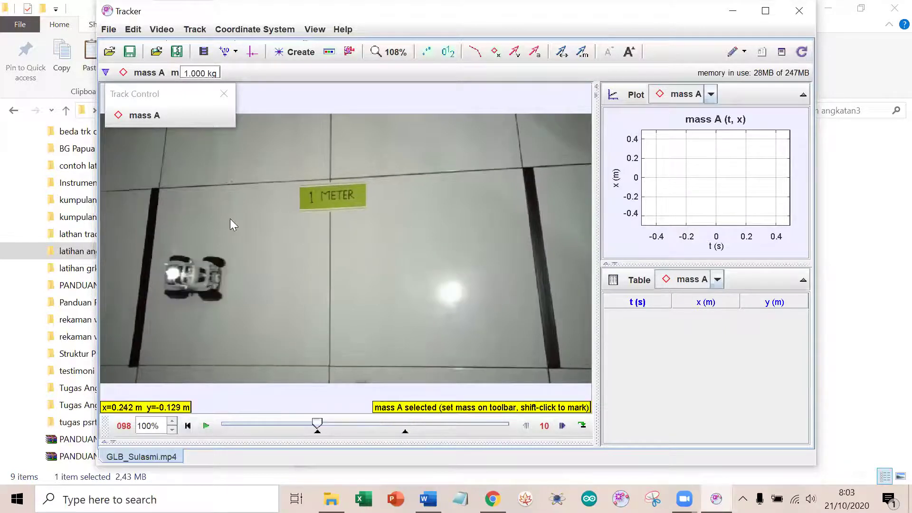
left_click(144, 74)
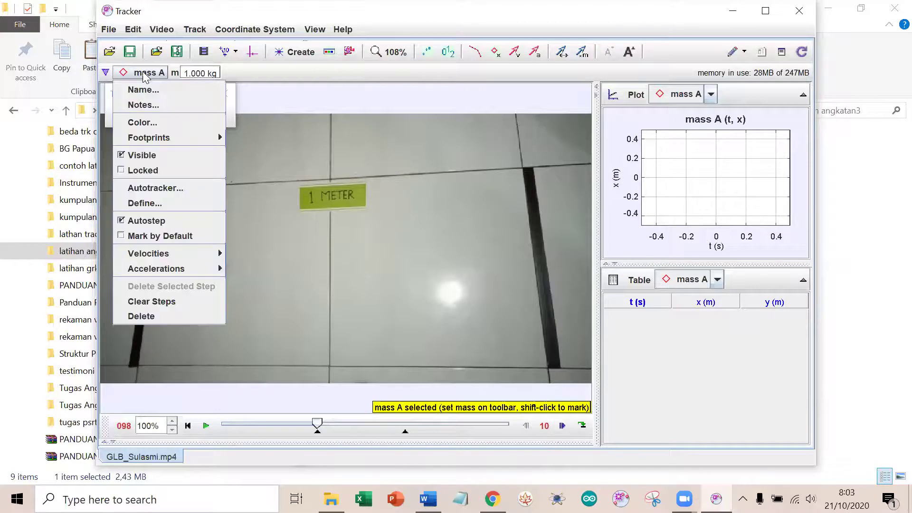
left_click(145, 74)
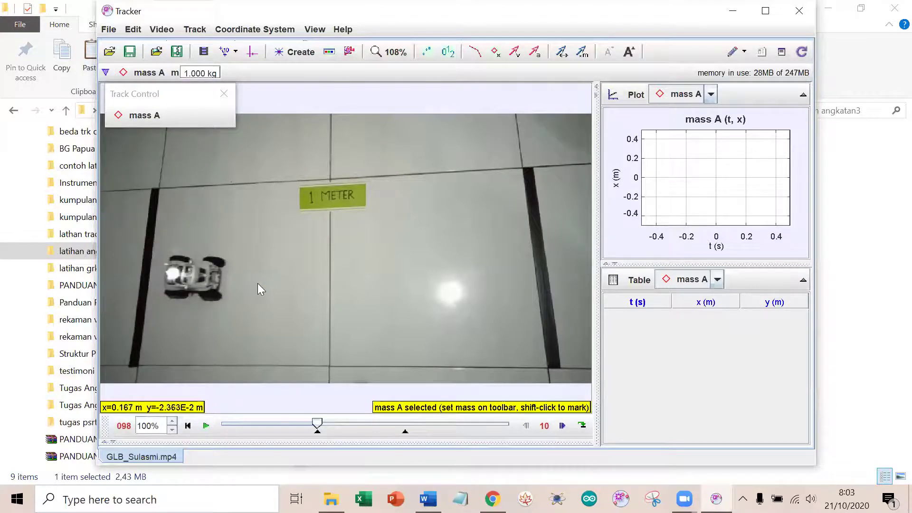
- Mark the toy car's middle as mass A's position in every tenth frame from 98 to 188
left_click(194, 275, "shift")
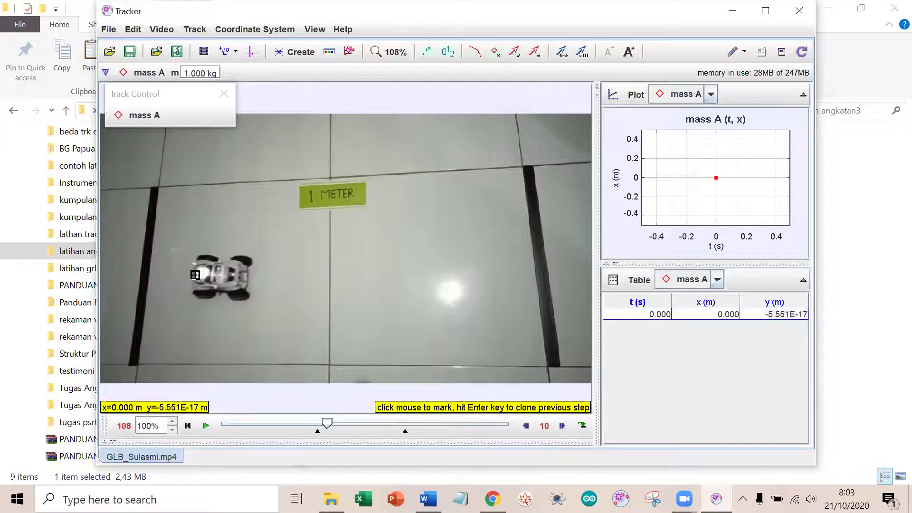
left_click(224, 274, "shift")
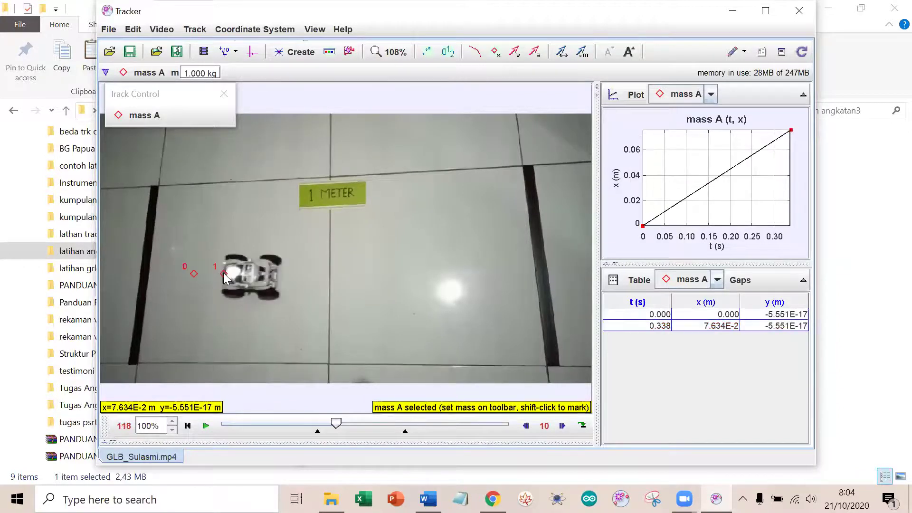
left_click(254, 275, "shift")
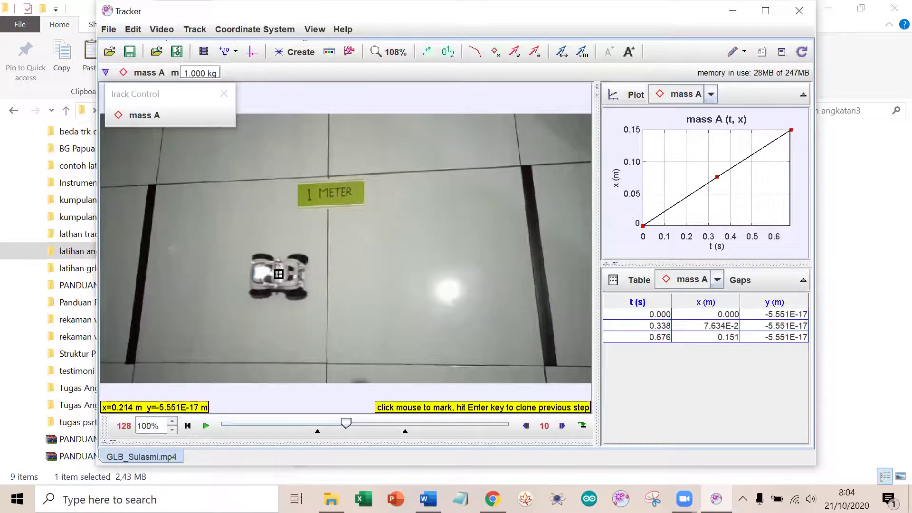
left_click(279, 274, "shift")
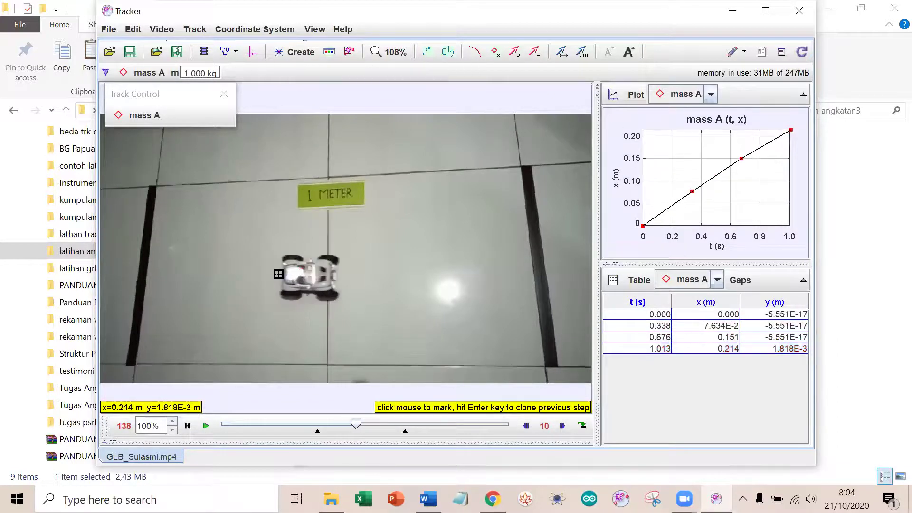
left_click(311, 274, "shift")
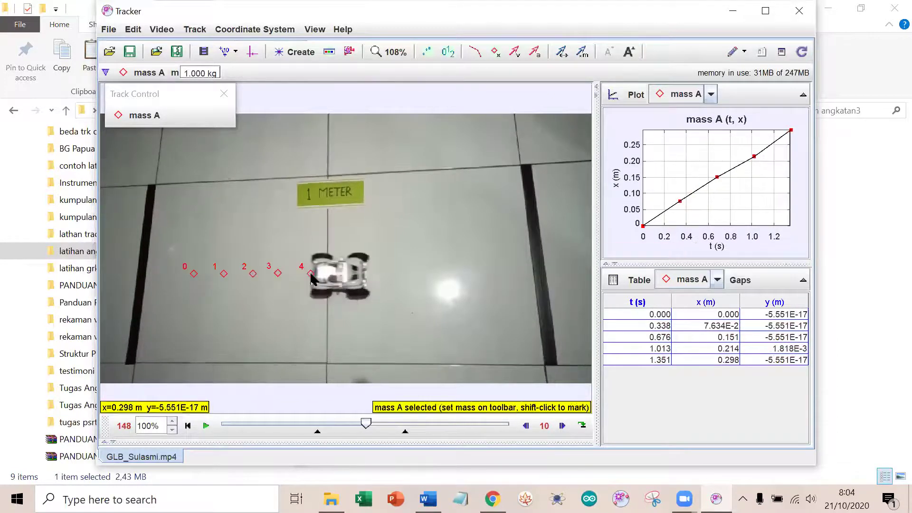
key("shift")
left_click(342, 273, "shift")
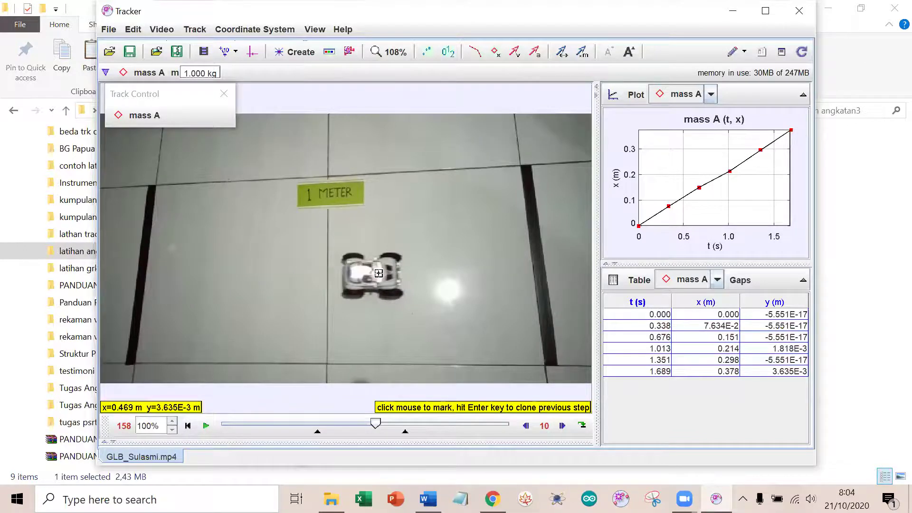
left_click(377, 272, "shift")
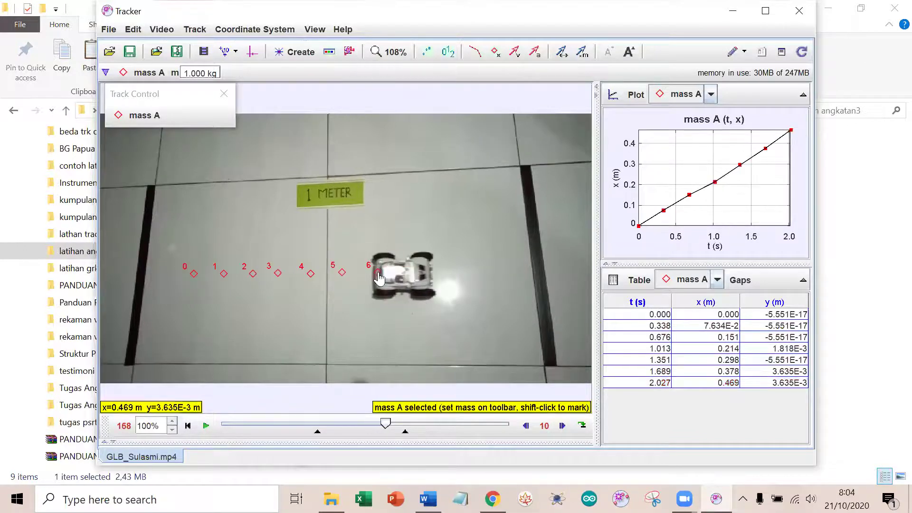
left_click(408, 270, "shift")
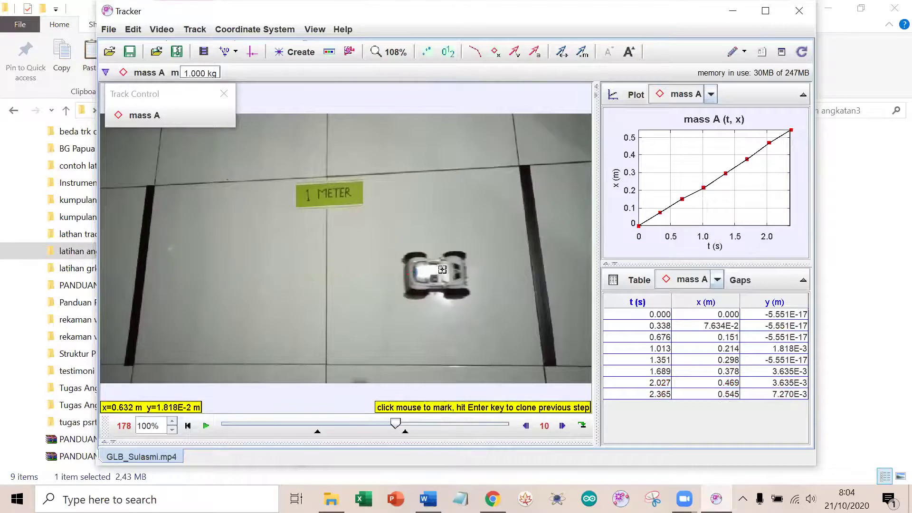
left_click(443, 270, "shift")
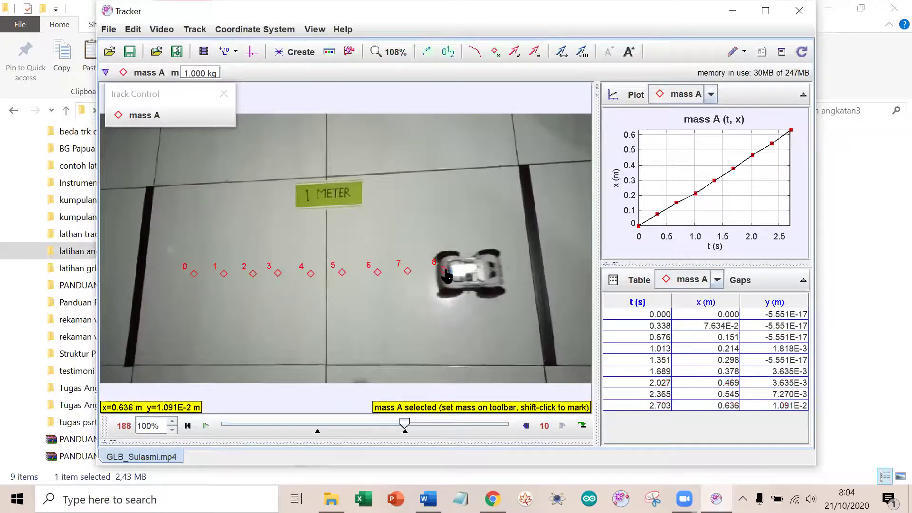
left_click(478, 265, "shift")
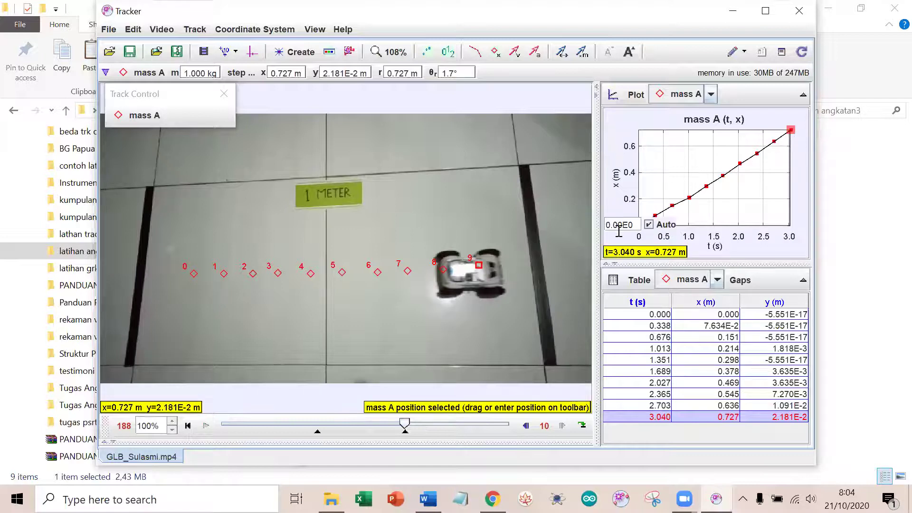
- Open mass A's x–t plot in the Data Tool for analysis and hide the lines connecting the data points
right_click(620, 238)
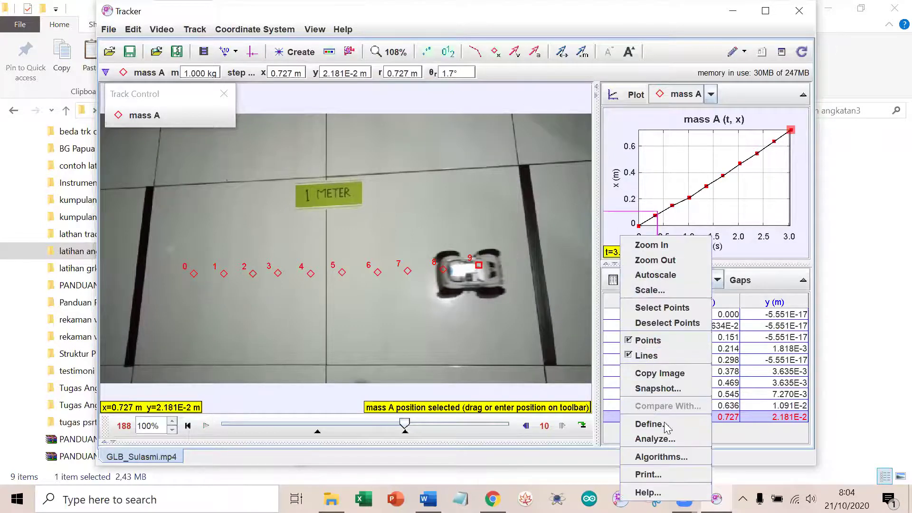
left_click(662, 440)
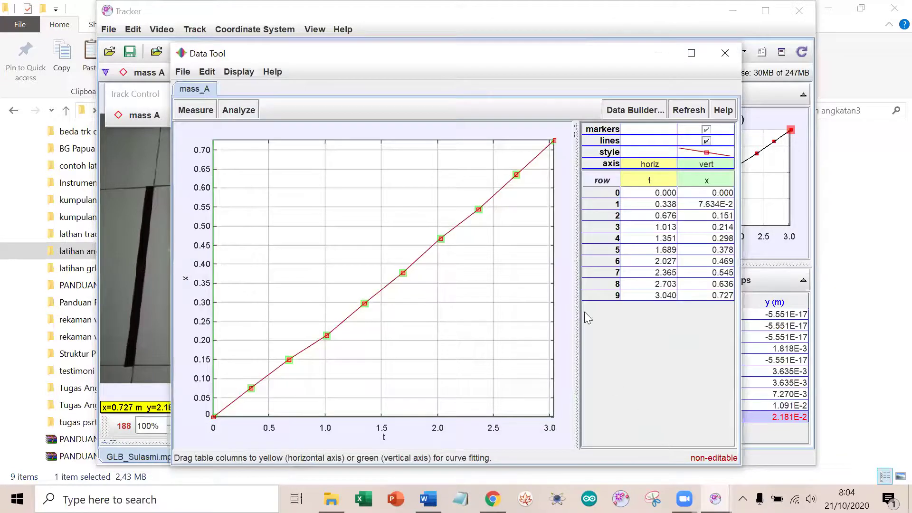
left_click(706, 141)
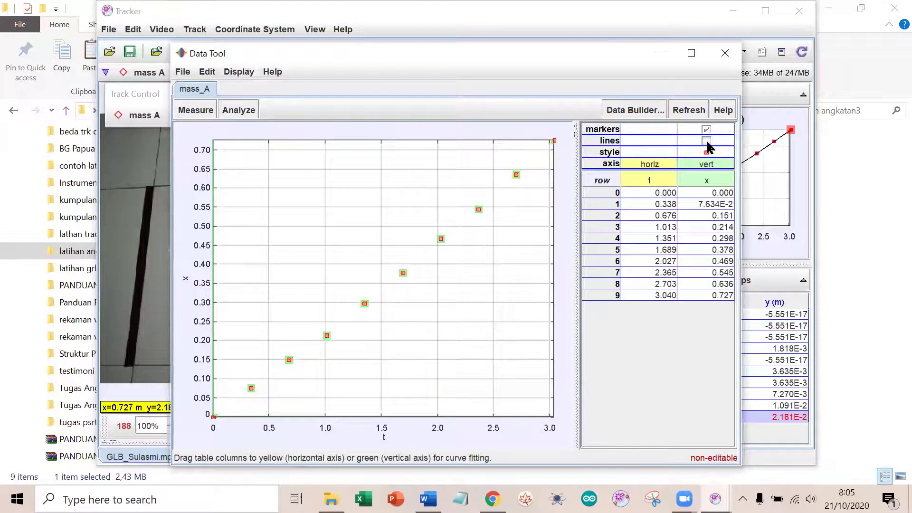
- Enable curve fitting on the x–t data, fit a Line (x = A*t + B), and examine parameters A and B
left_click(239, 109)
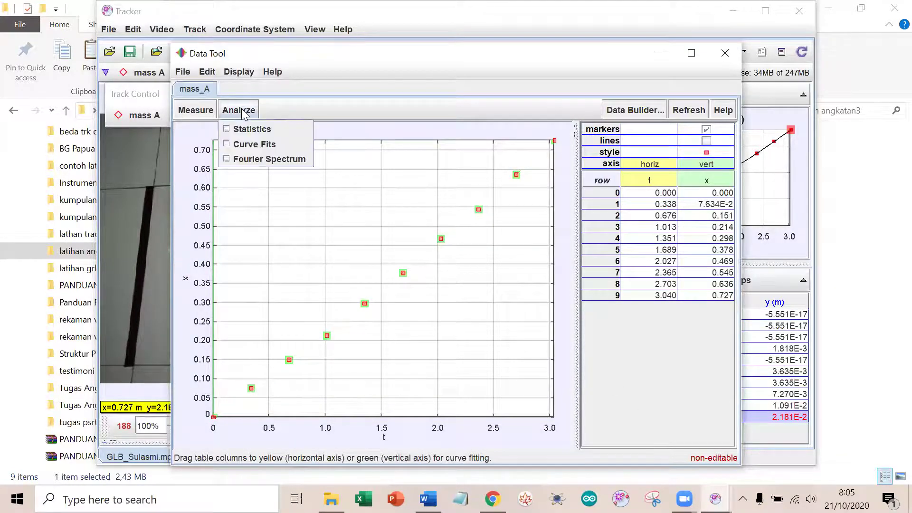
left_click(247, 144)
left_click(255, 393)
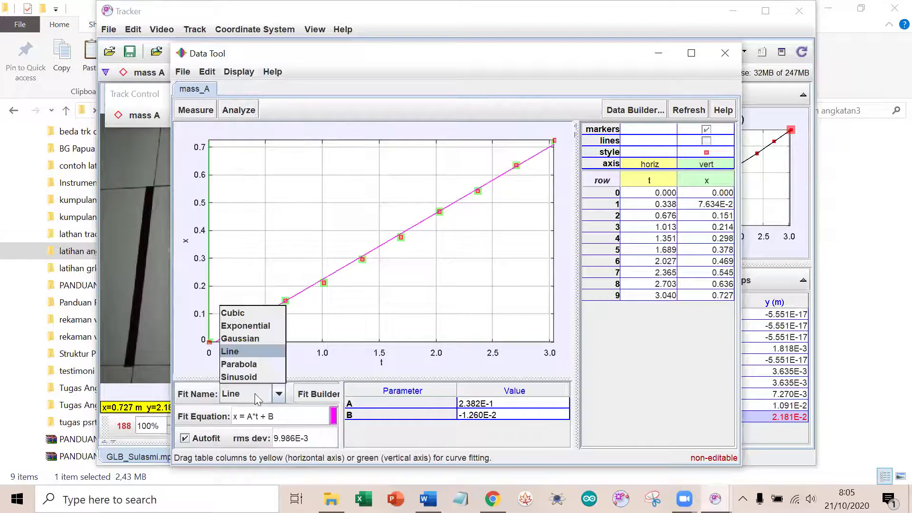
left_click(242, 353)
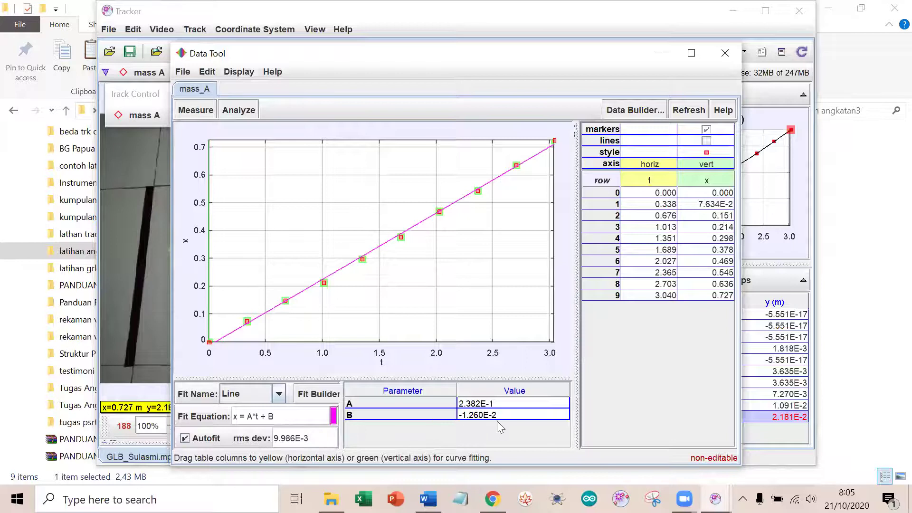
mouse_move(492, 421)
mouse_move(459, 413)
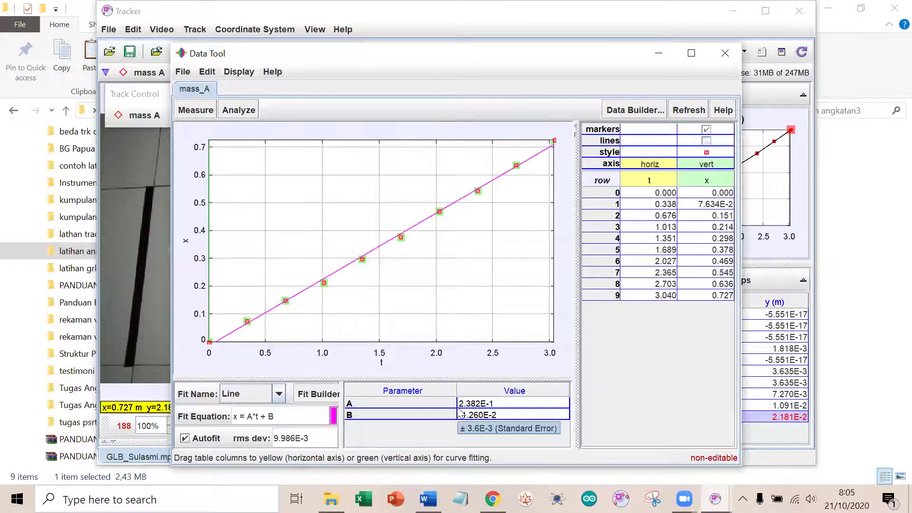
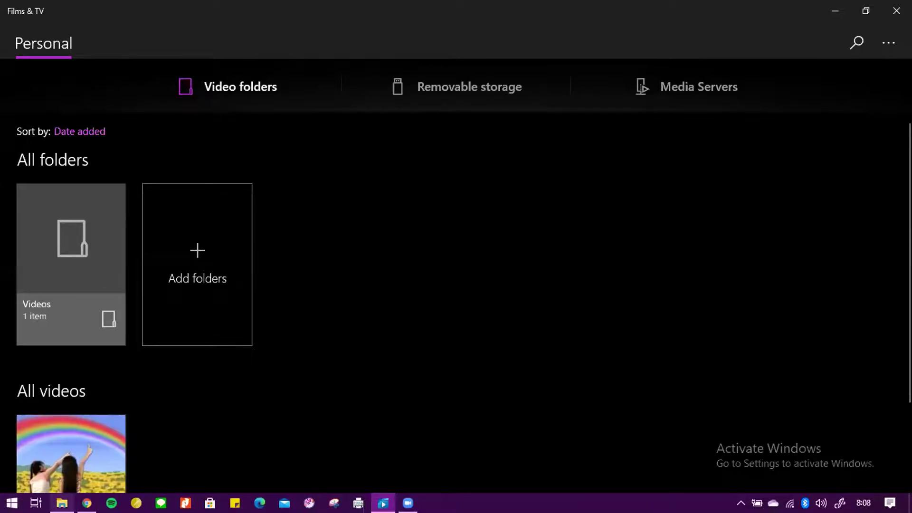
- Switch to File Explorer and browse to the Tracker folder in Documents to examine its contents
mouse_move(62, 503)
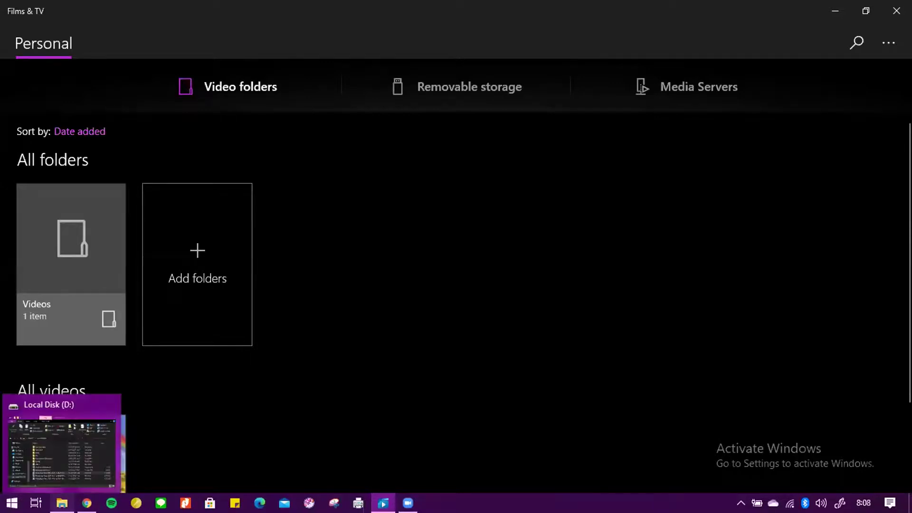
left_click(70, 418)
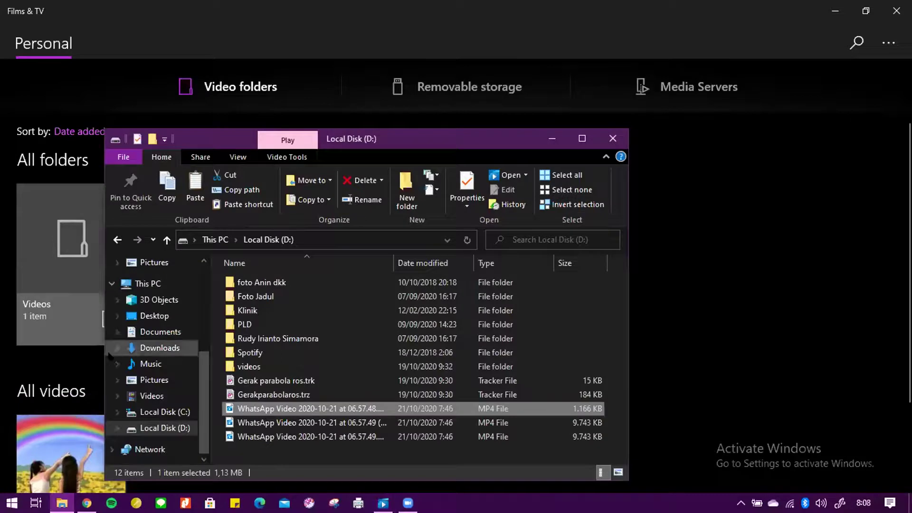
left_click(163, 333)
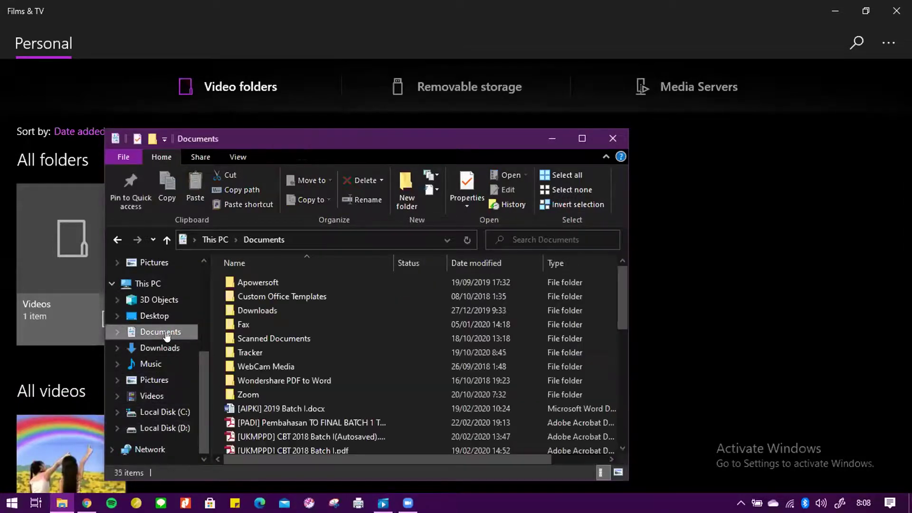
double_click(257, 351)
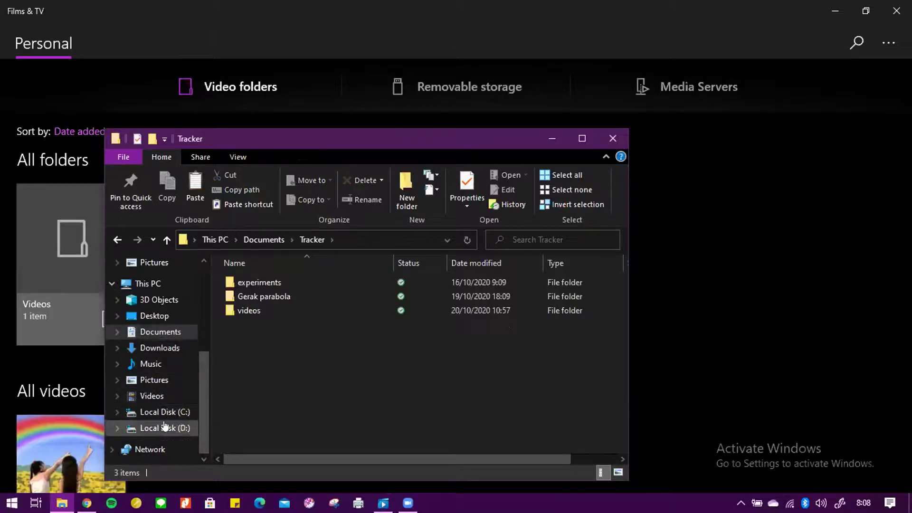
- Launch Tracker and close the File Explorer and Films & TV windows
left_click(309, 503)
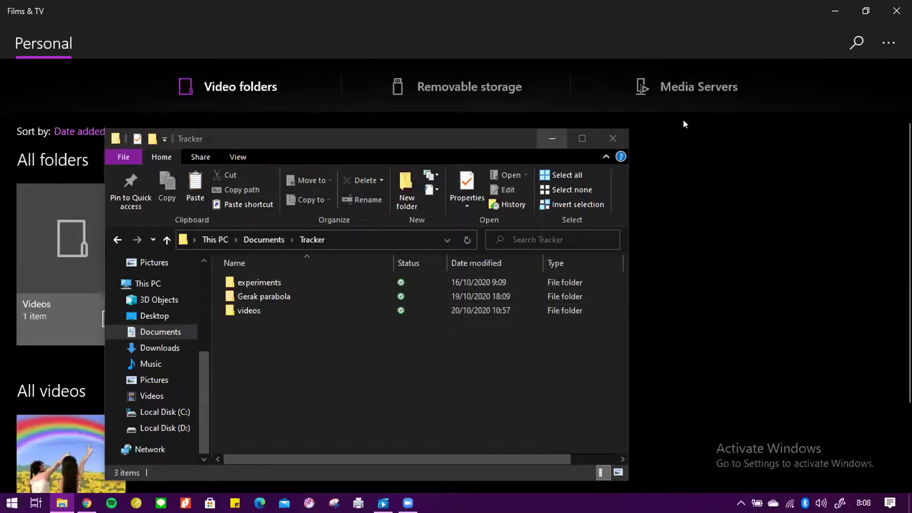
left_click(603, 135)
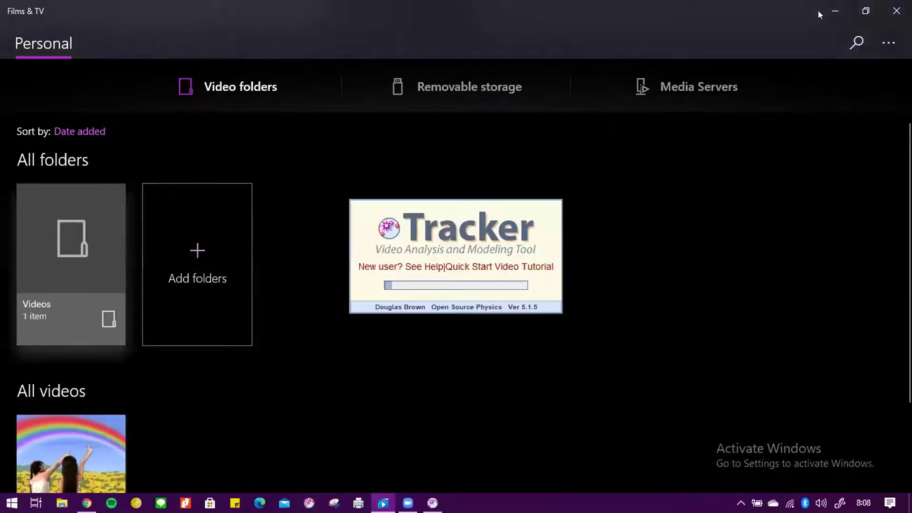
left_click(895, 9)
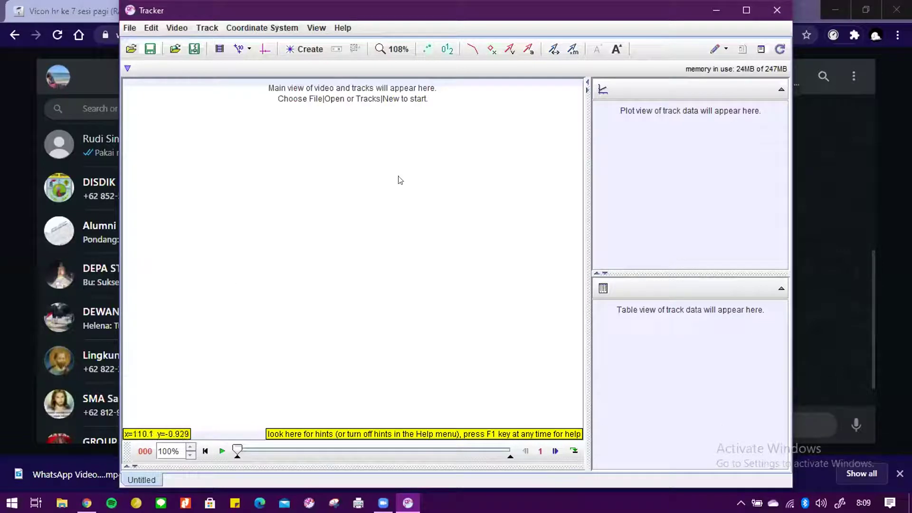
left_click(125, 69)
left_click(176, 121)
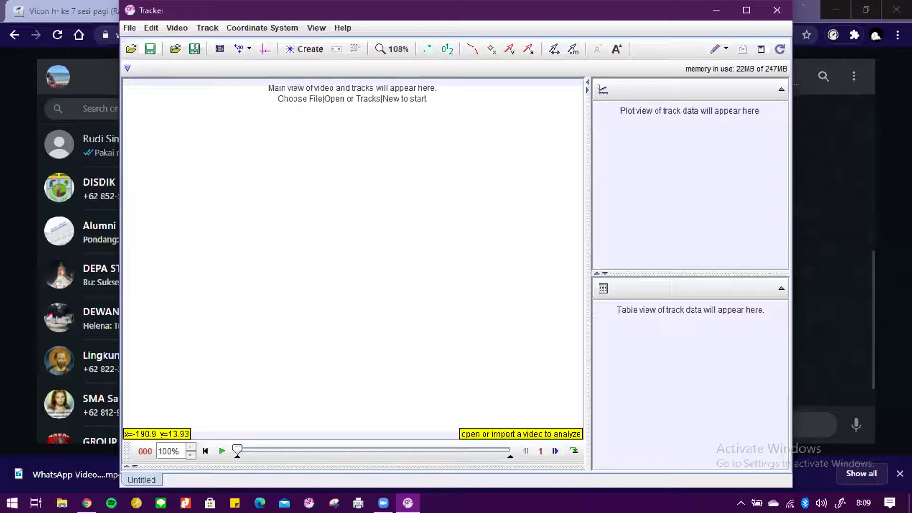
left_click(58, 476)
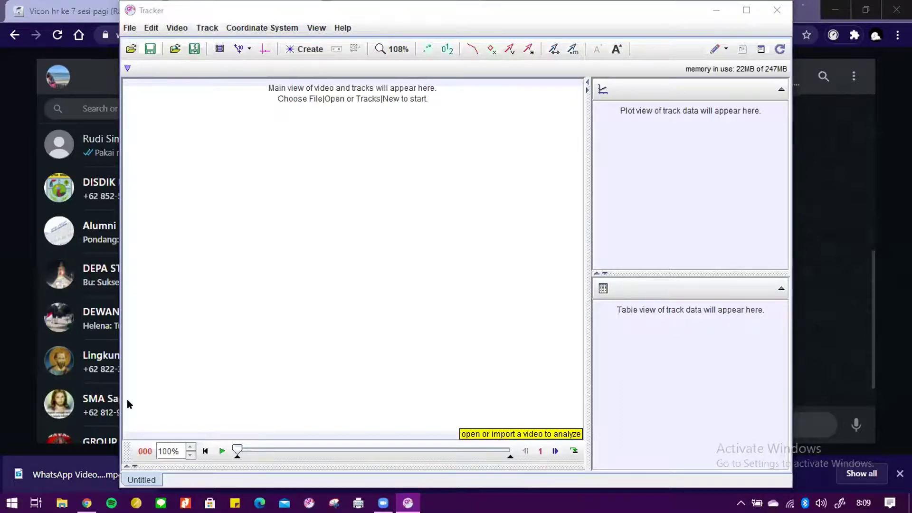
- Open a new File Explorer window and browse to Local Disk (D:) to find the WhatsApp videos
key("super+e")
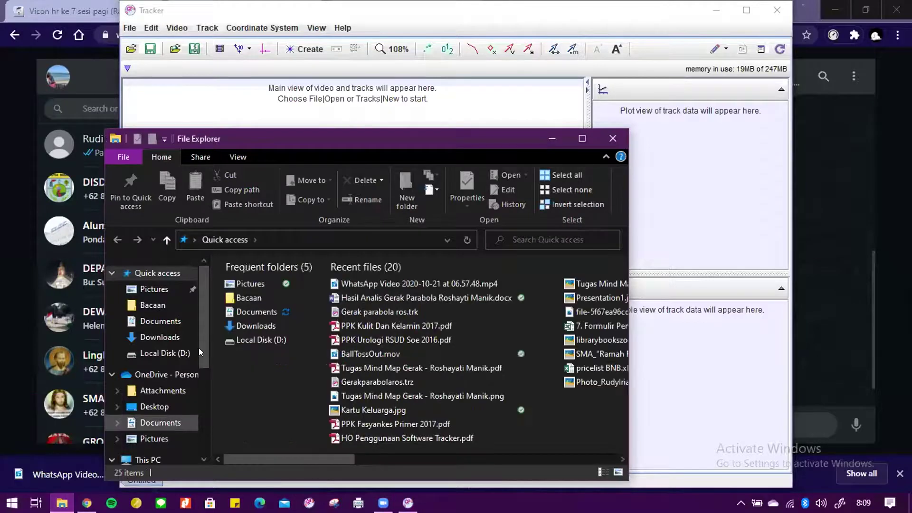
scroll(199, 375, "down", 1)
scroll(198, 394, "down", 1)
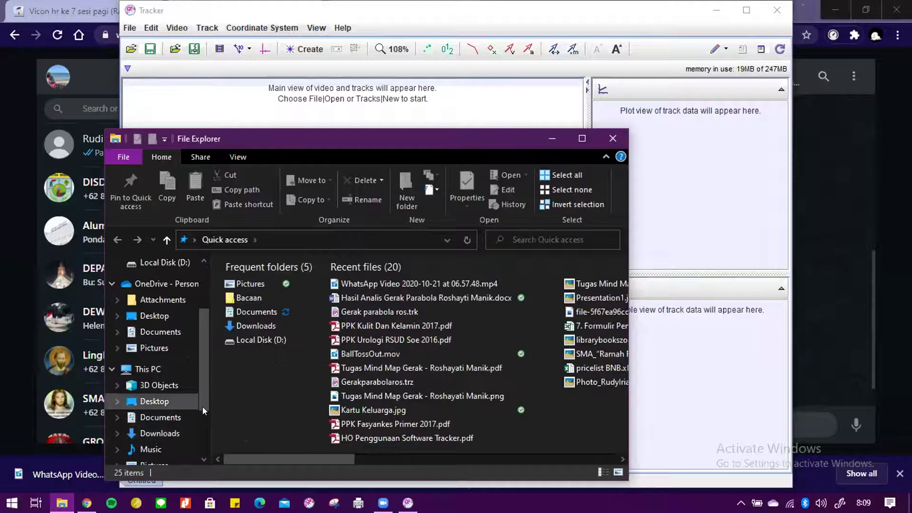
scroll(202, 407, "down", 1)
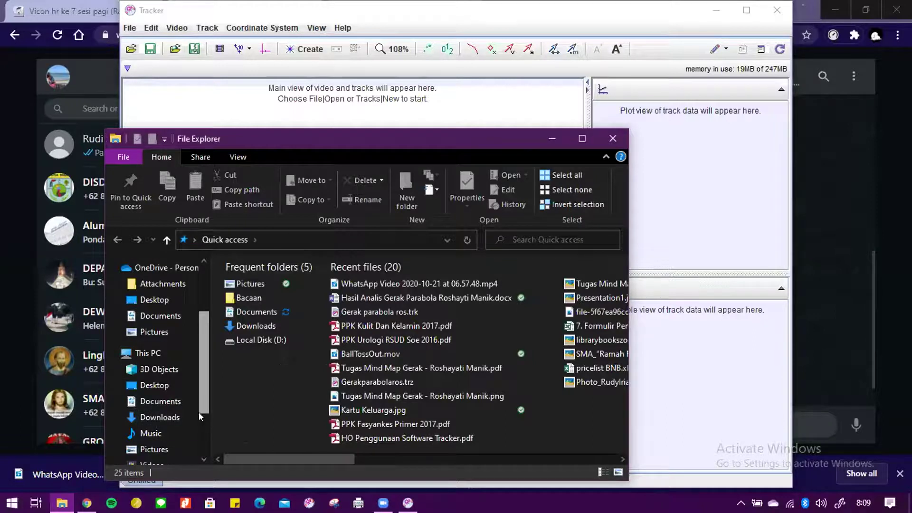
scroll(199, 413, "down", 1)
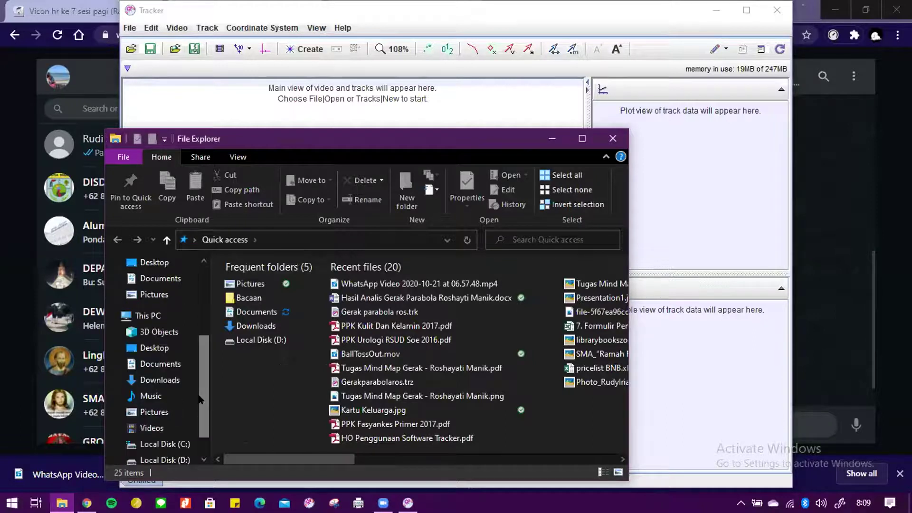
left_click(163, 460)
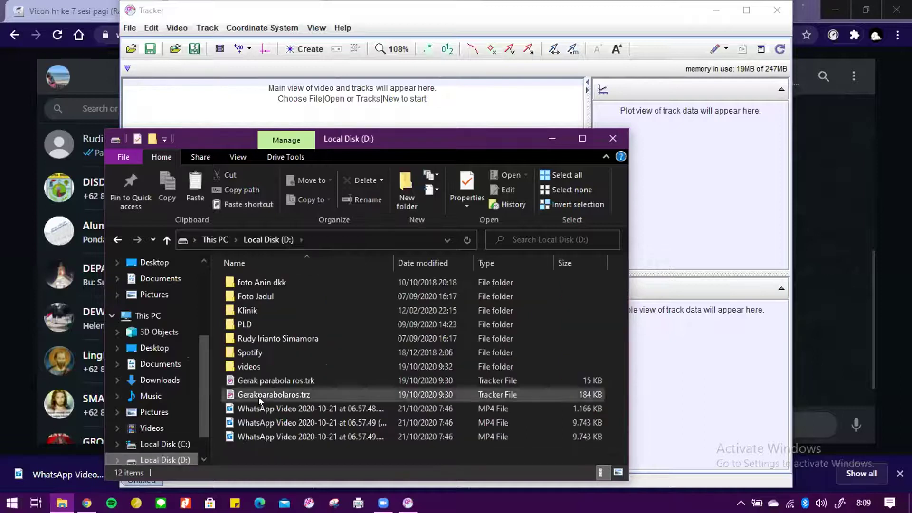
- Try to open WhatsApp Video 2020-10-21 at 06.57.49 (1).mp4 from File Explorer, and close the File Explorer window
left_click(268, 410)
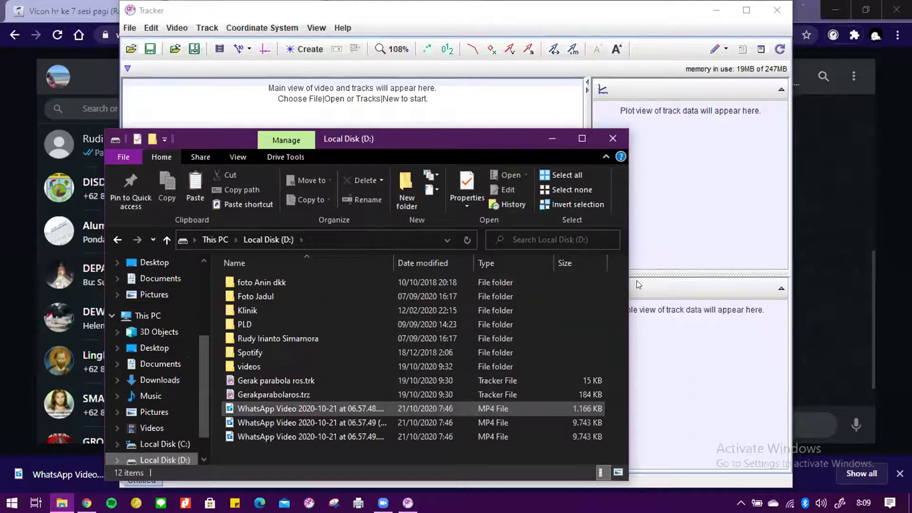
left_click(314, 362)
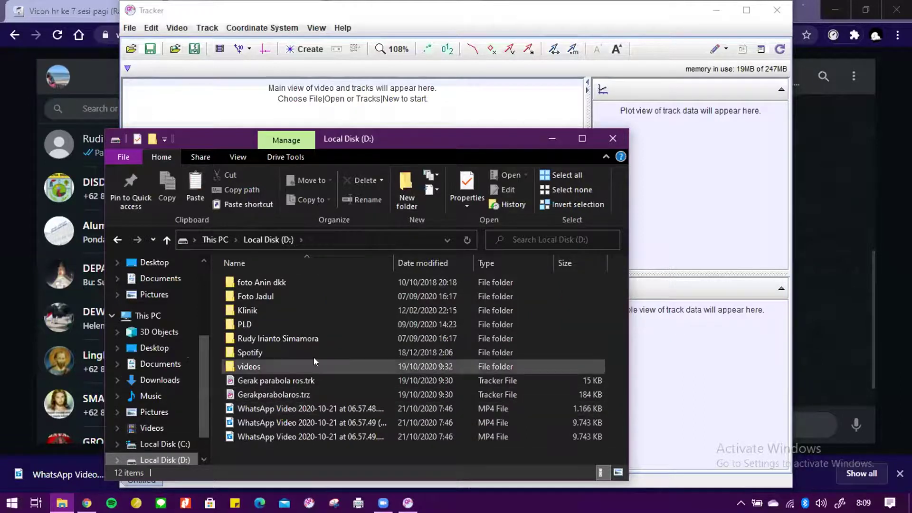
left_click(287, 412)
left_click(271, 422)
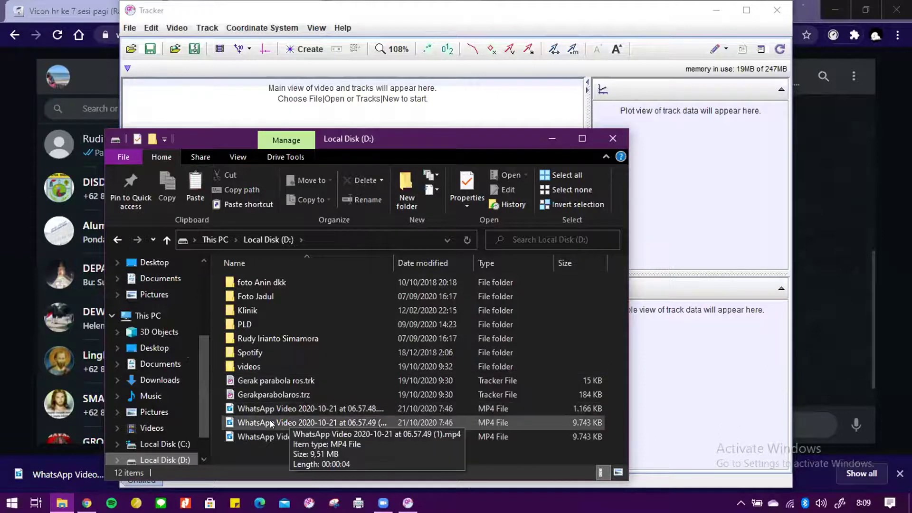
left_click(271, 422)
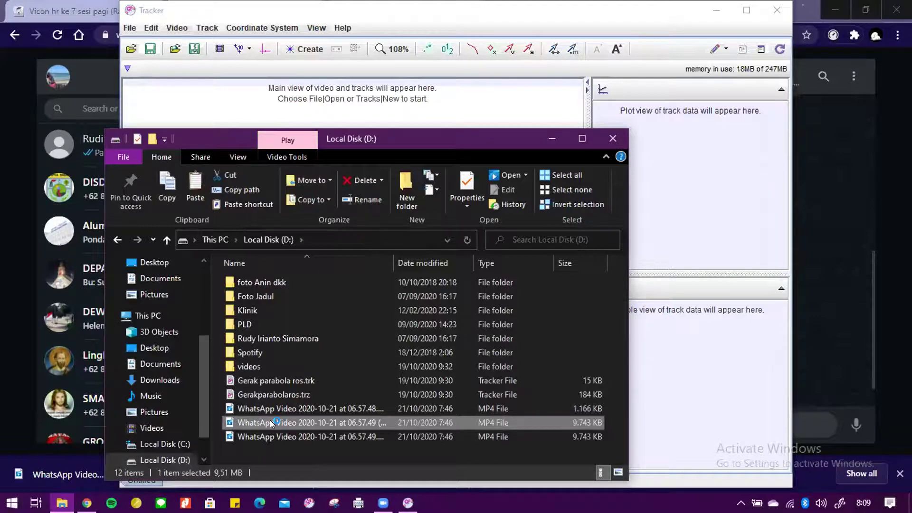
double_click(269, 420)
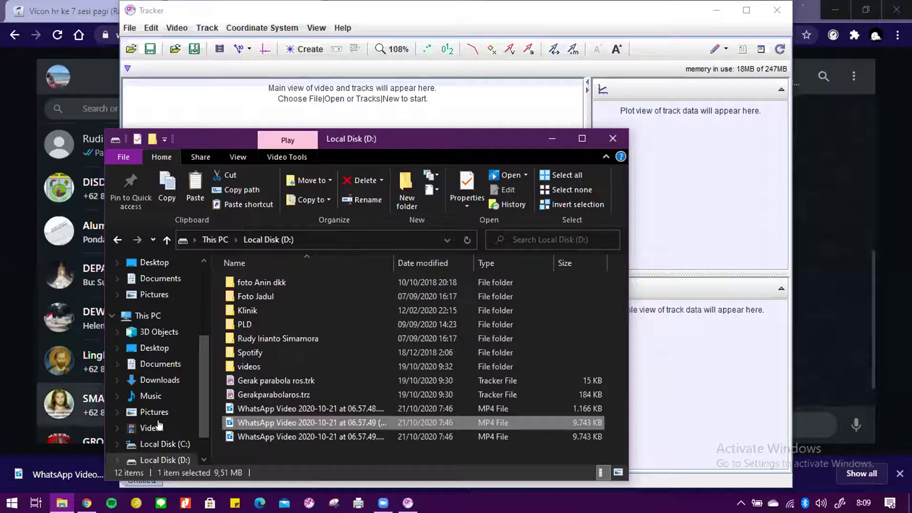
left_click(613, 139)
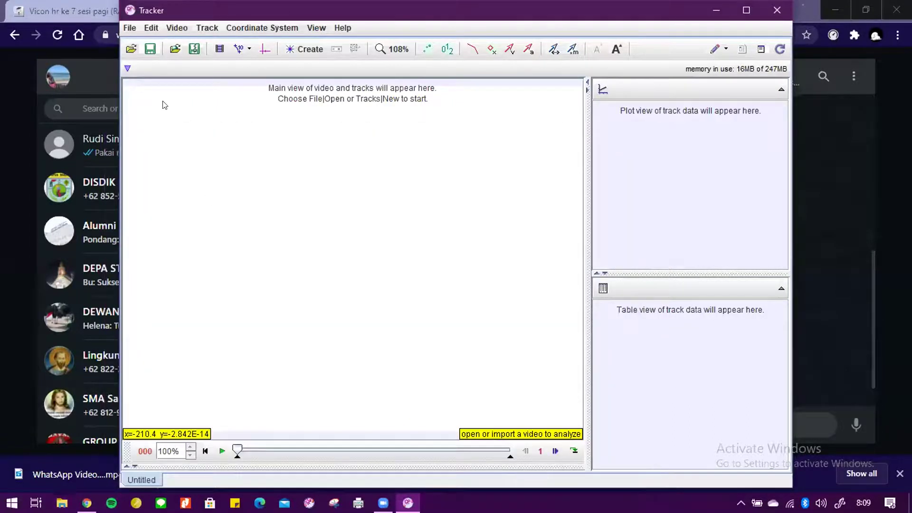
- Open the video WhatsApp Video 2020-10-21 at 06.57.48.mp4 from Local Disk (D:) in Tracker
left_click(132, 49)
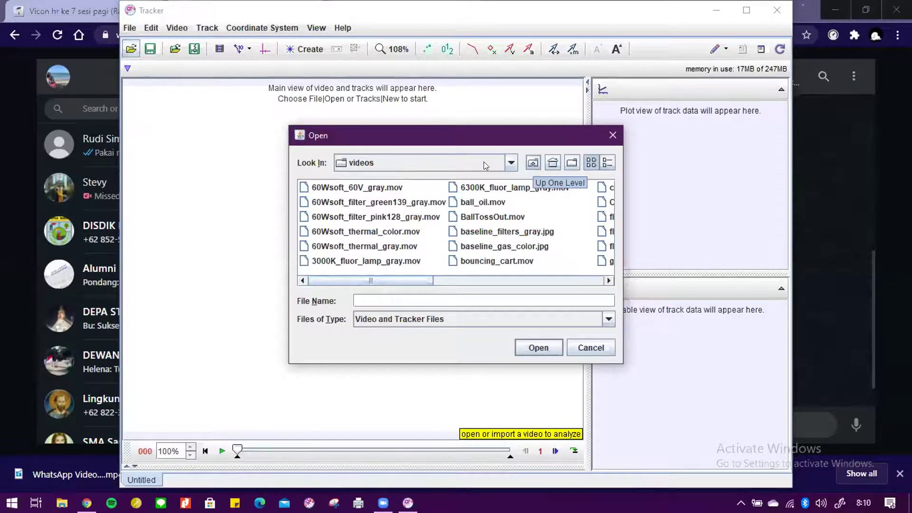
left_click(512, 162)
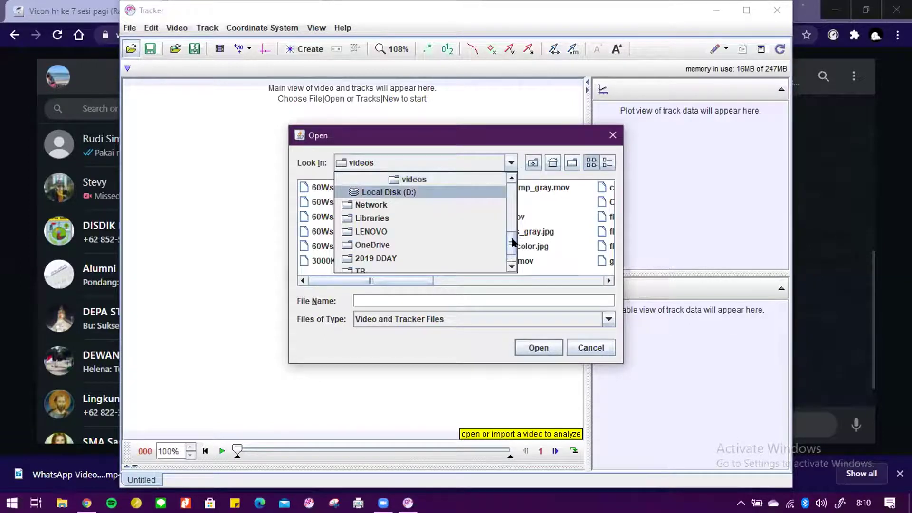
scroll(415, 235, "up", 1)
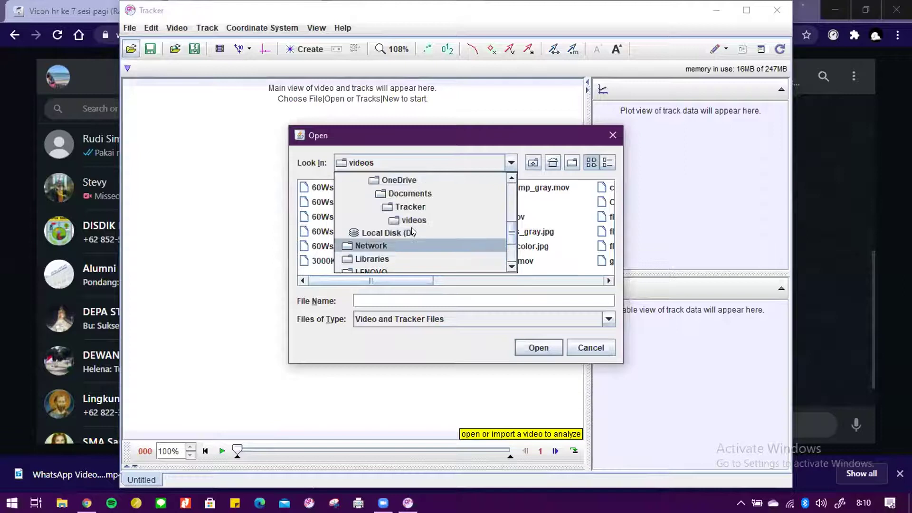
left_click(412, 232)
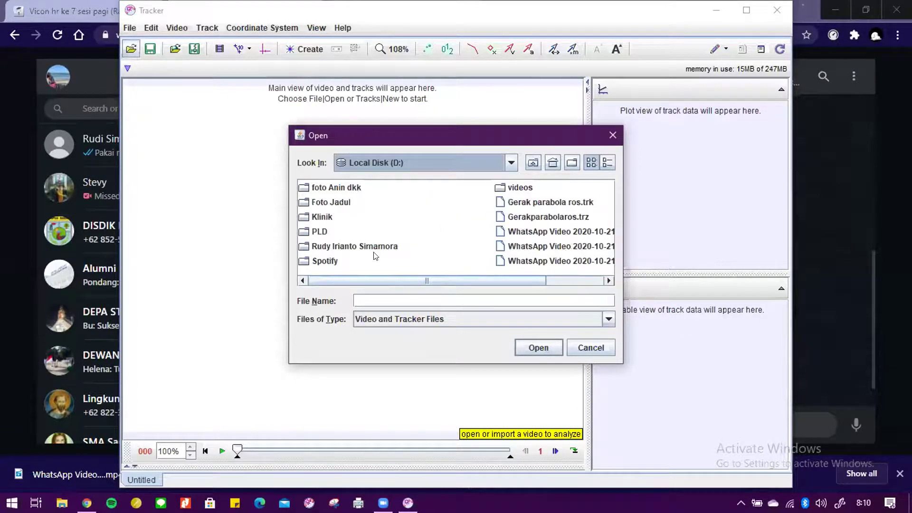
left_click(580, 232)
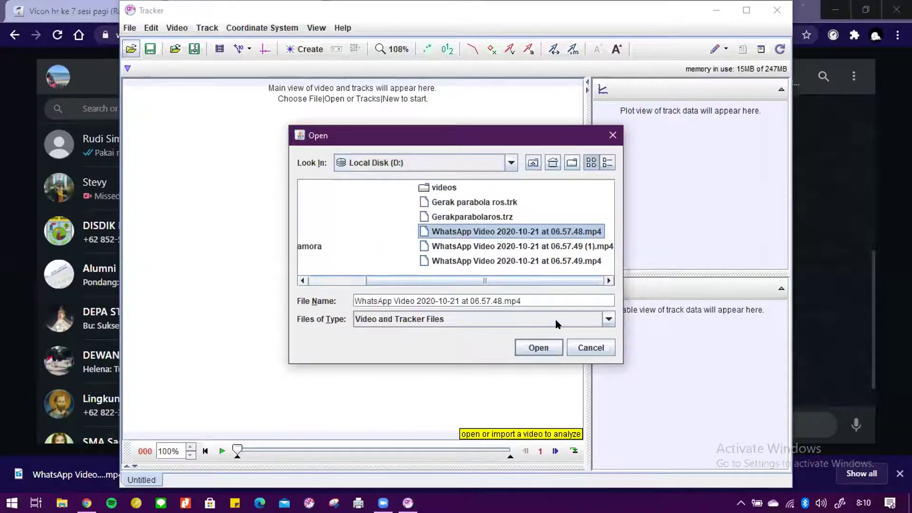
left_click(540, 348)
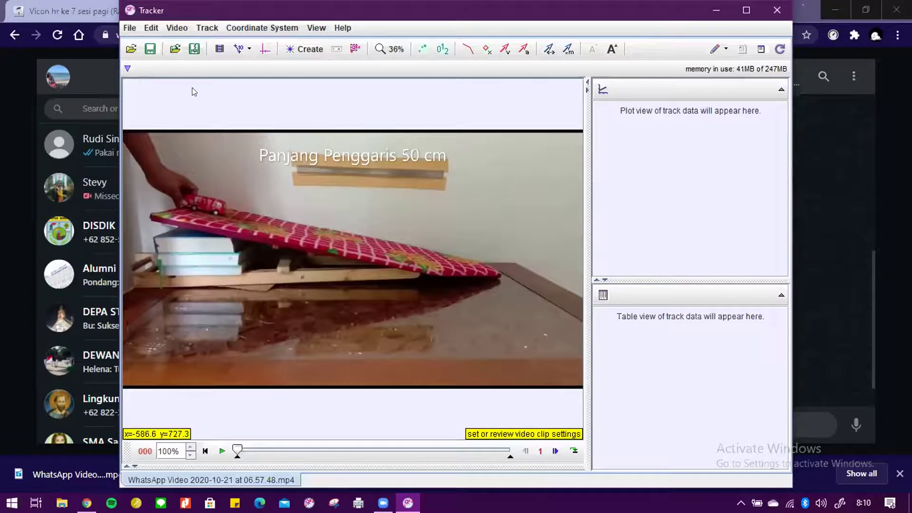
- Close the tab holding WhatsApp Video 2020-10-21 at 06.57.48.mp4
left_click(129, 29)
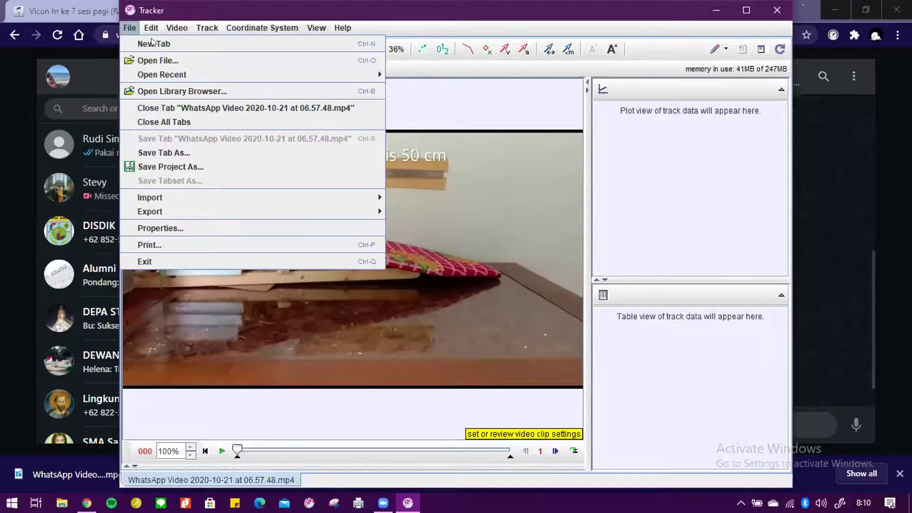
left_click(151, 28)
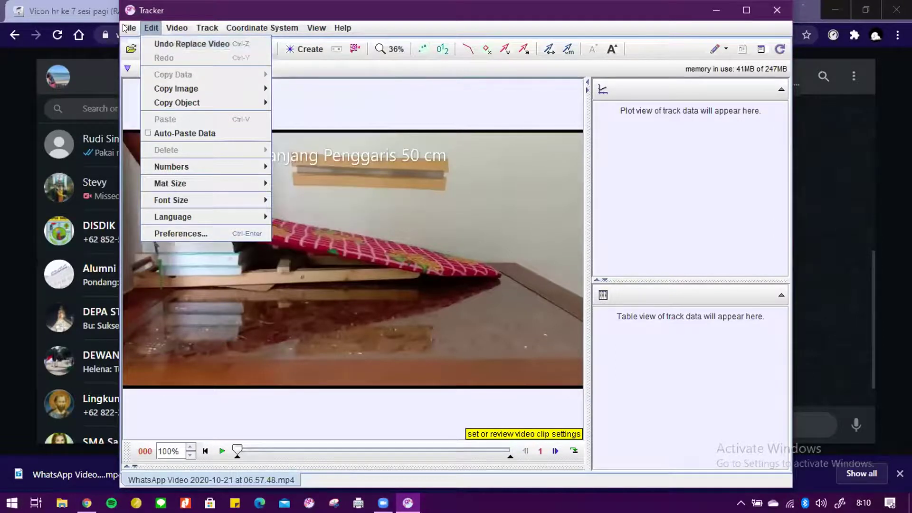
left_click(130, 27)
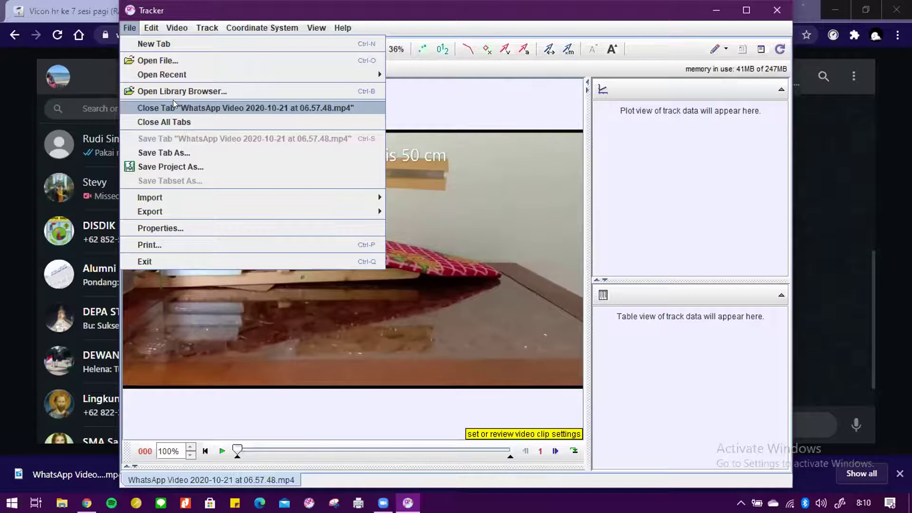
left_click(173, 103)
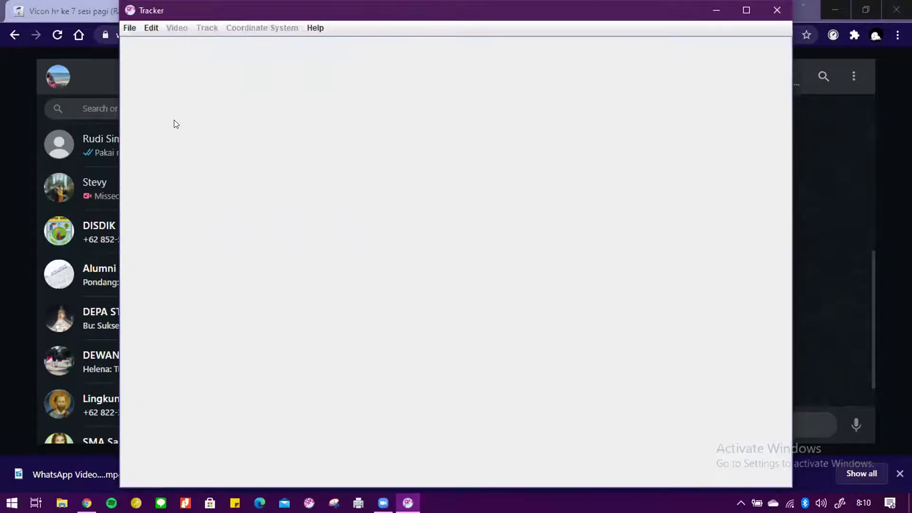
- Open WhatsApp Video 2020-10-21 at 06.57.49 (1).mp4 from Local Disk (D:), and close all tabs after viewing its first frame
left_click(131, 31)
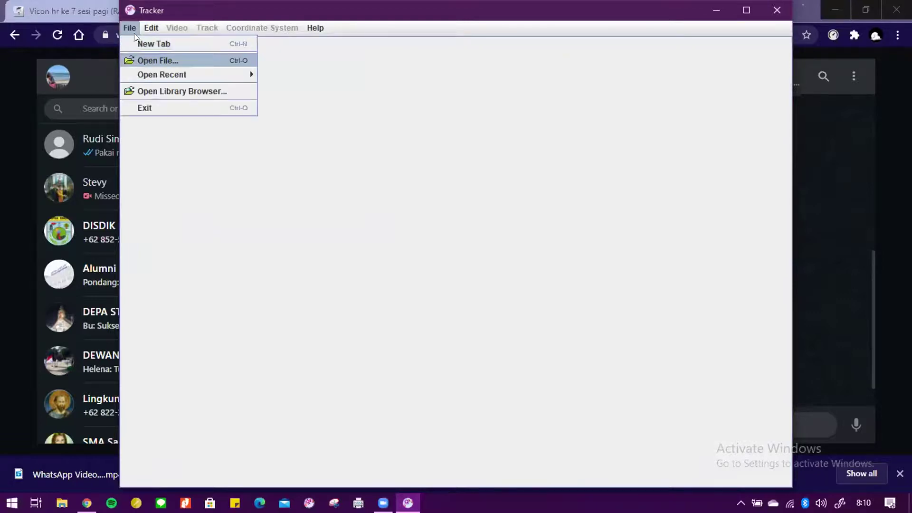
key("Right")
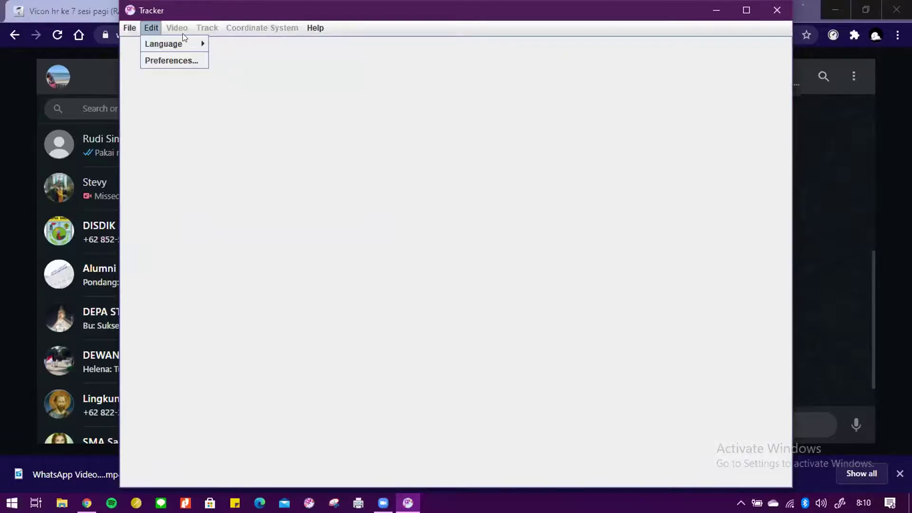
left_click(128, 28)
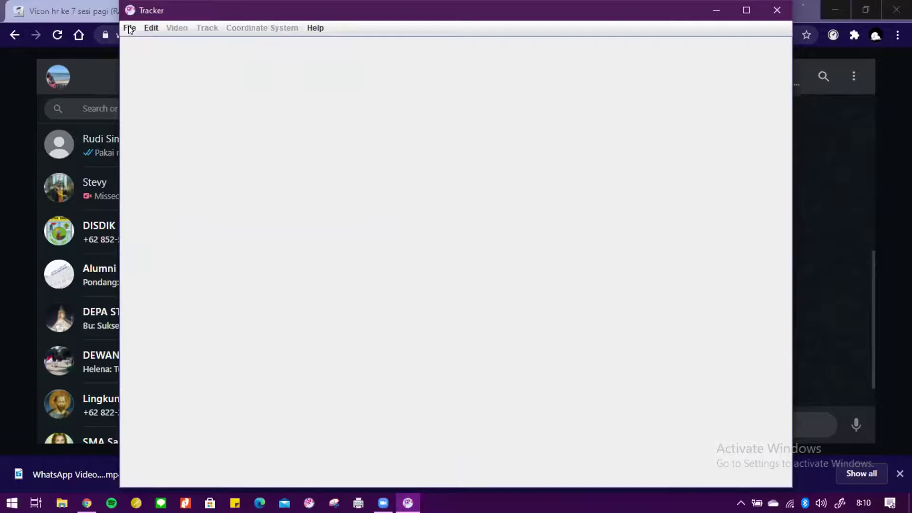
left_click(129, 28)
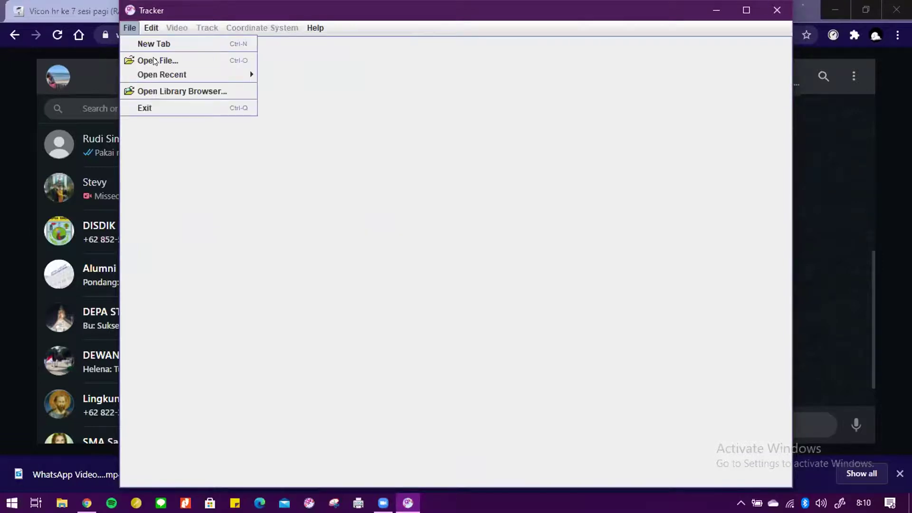
left_click(155, 61)
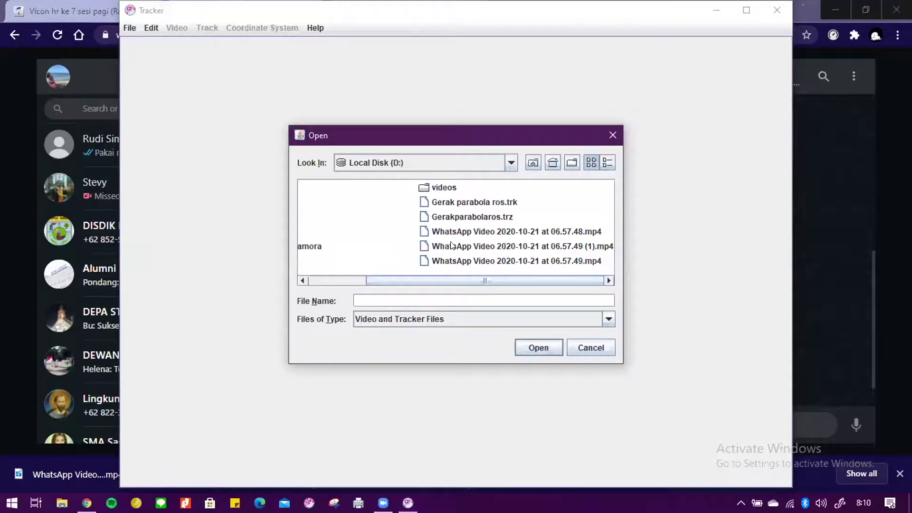
left_click(536, 248)
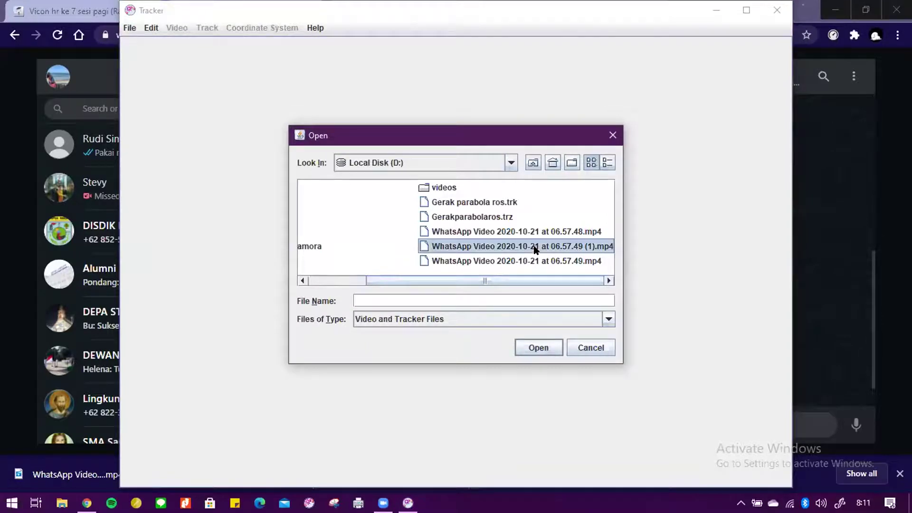
left_click(557, 349)
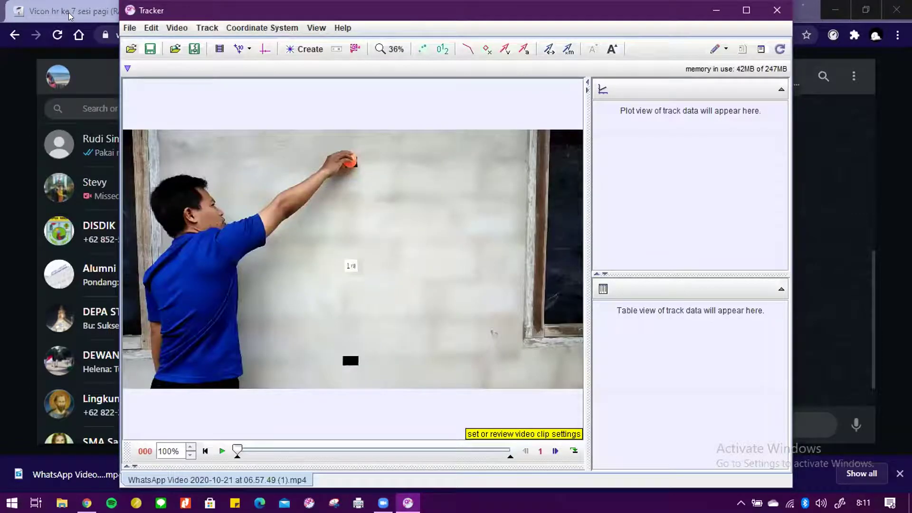
left_click(124, 29)
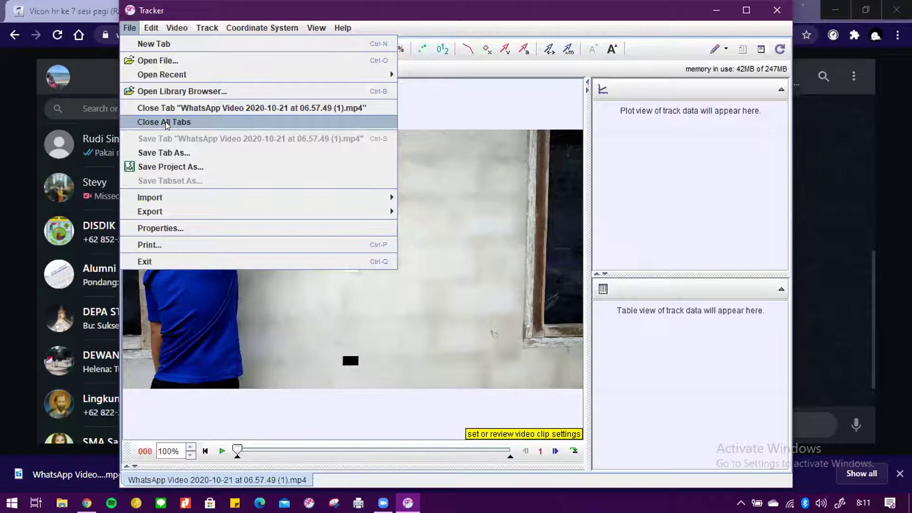
key("Return")
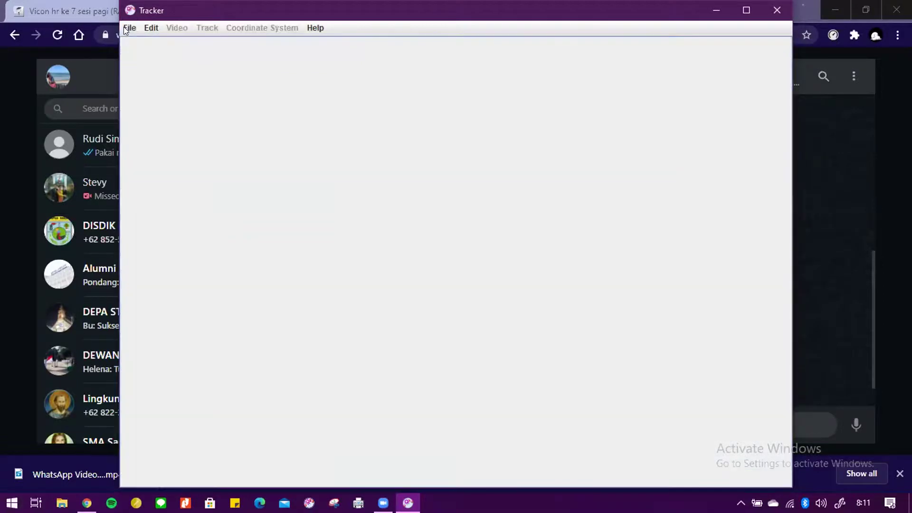
- Open the video WhatsApp Video 2020-10-21 at 06.57.49.mp4 from Local Disk (D:)
left_click(124, 28)
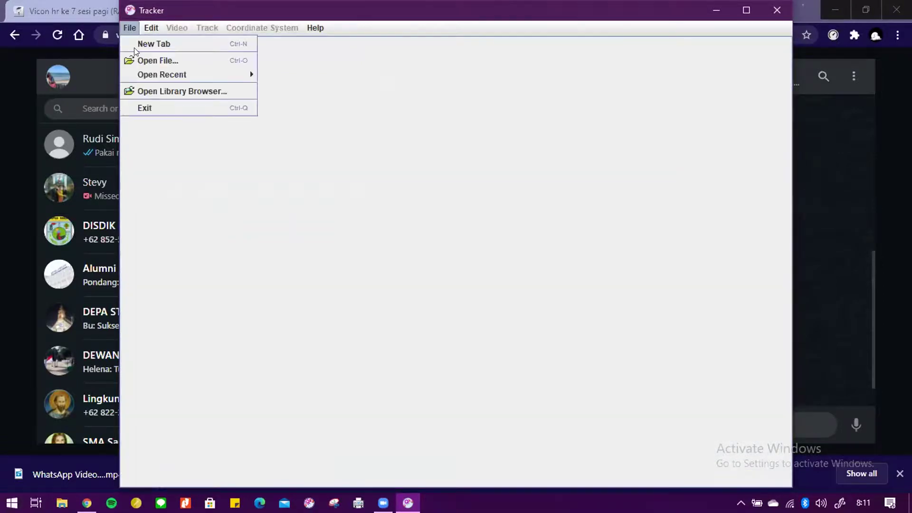
left_click(155, 61)
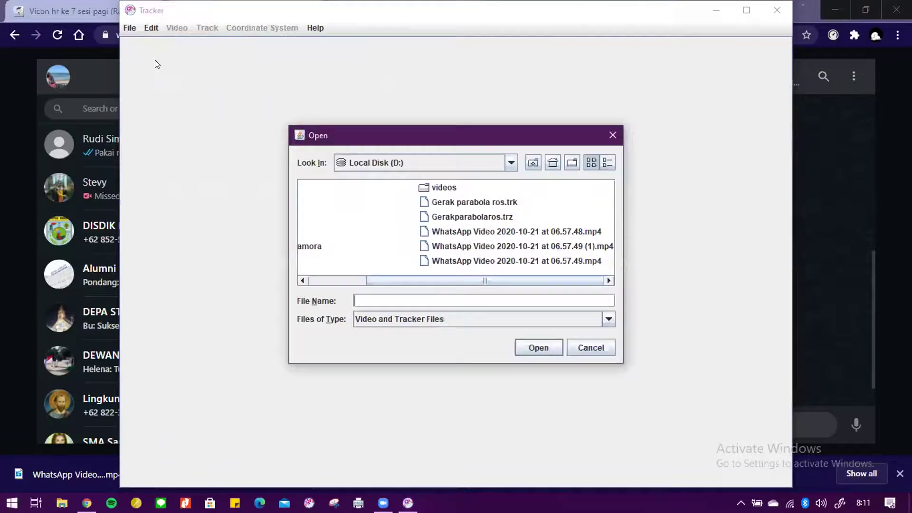
left_click(461, 263)
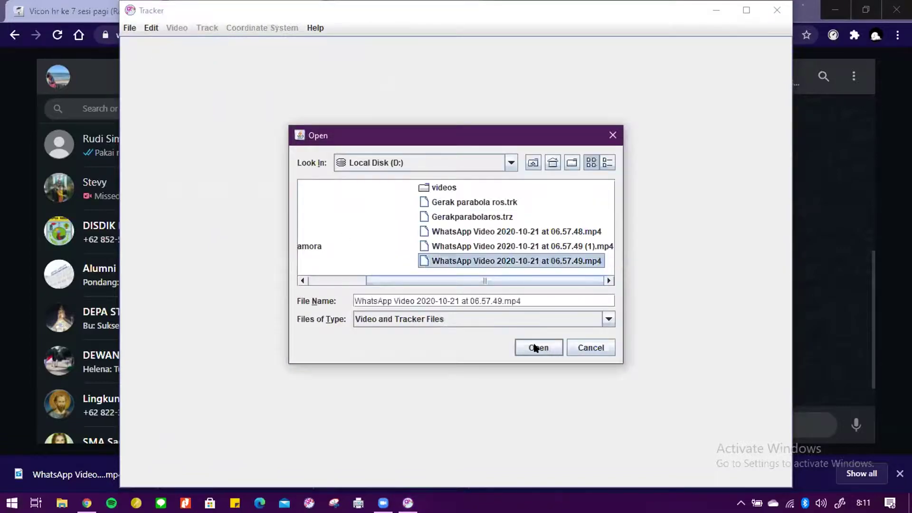
left_click(532, 347)
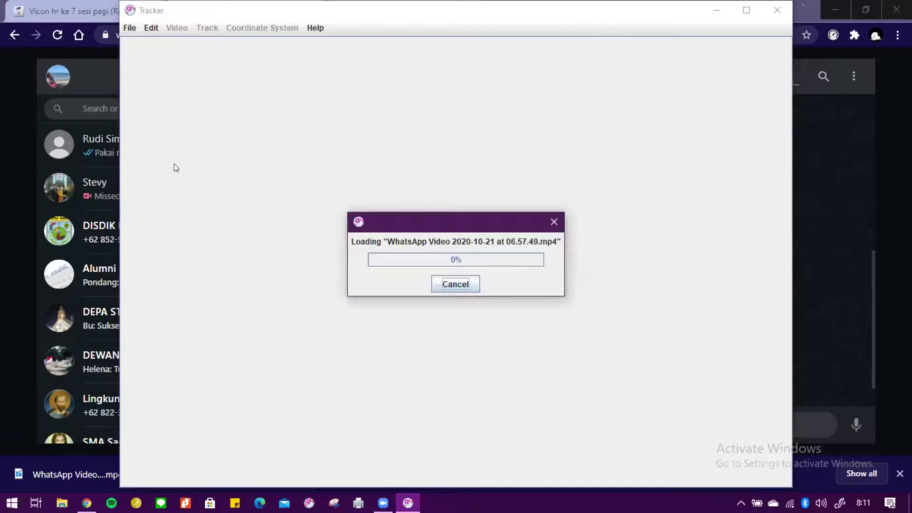